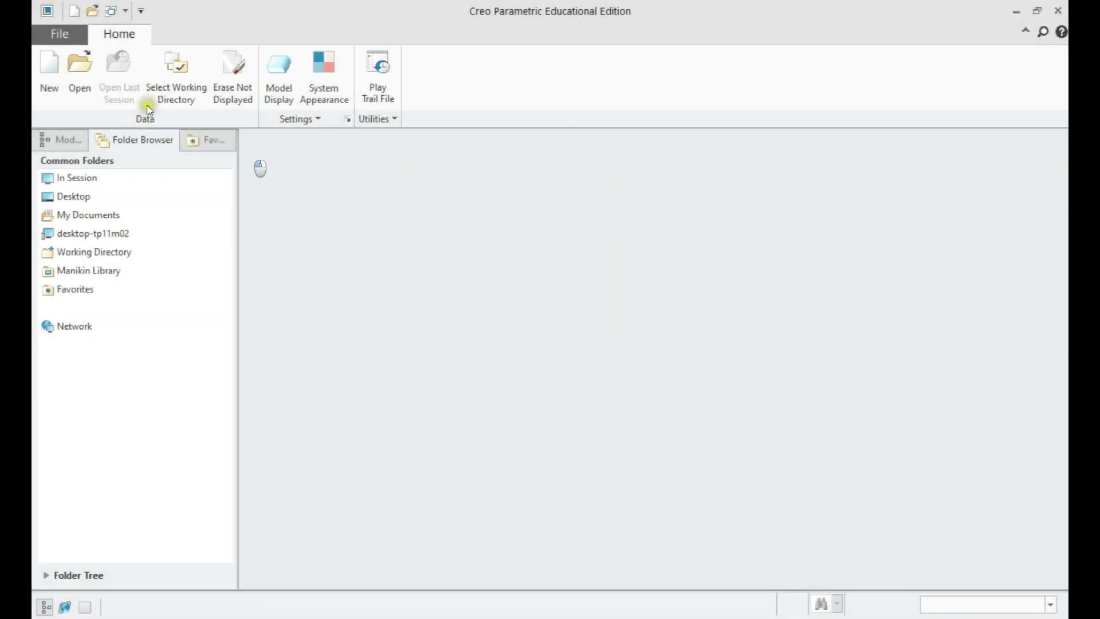
Step: Create a new part named lower_housing
left_click(50, 71)
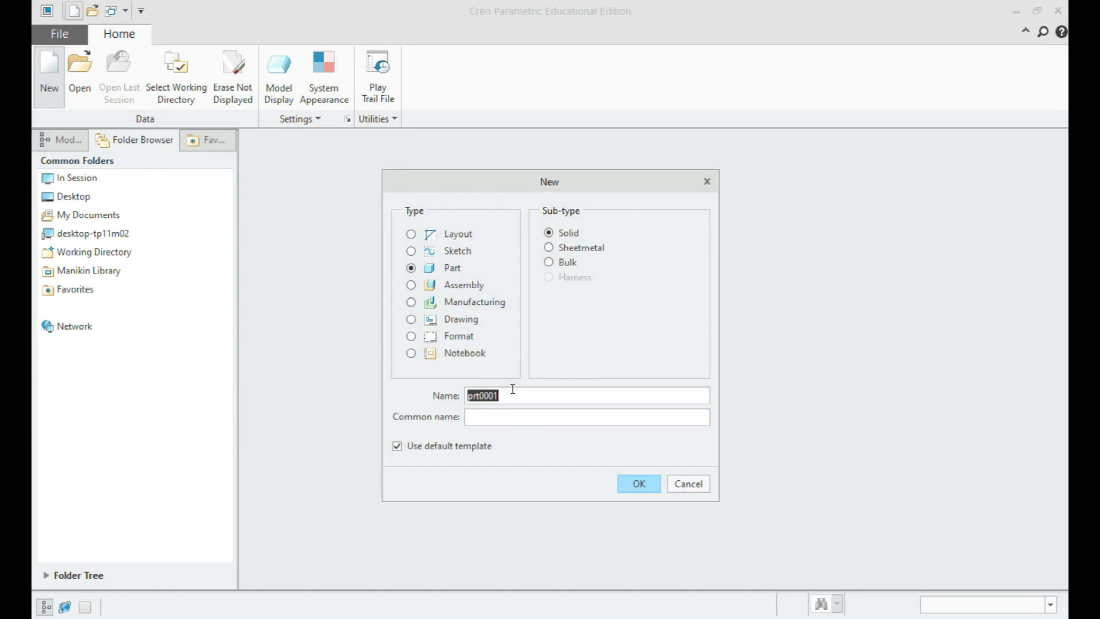
type("lower_housing")
left_click(640, 483)
Step: Show the datum planes and start an extrude sketched on the RIGHT plane
left_click(711, 149)
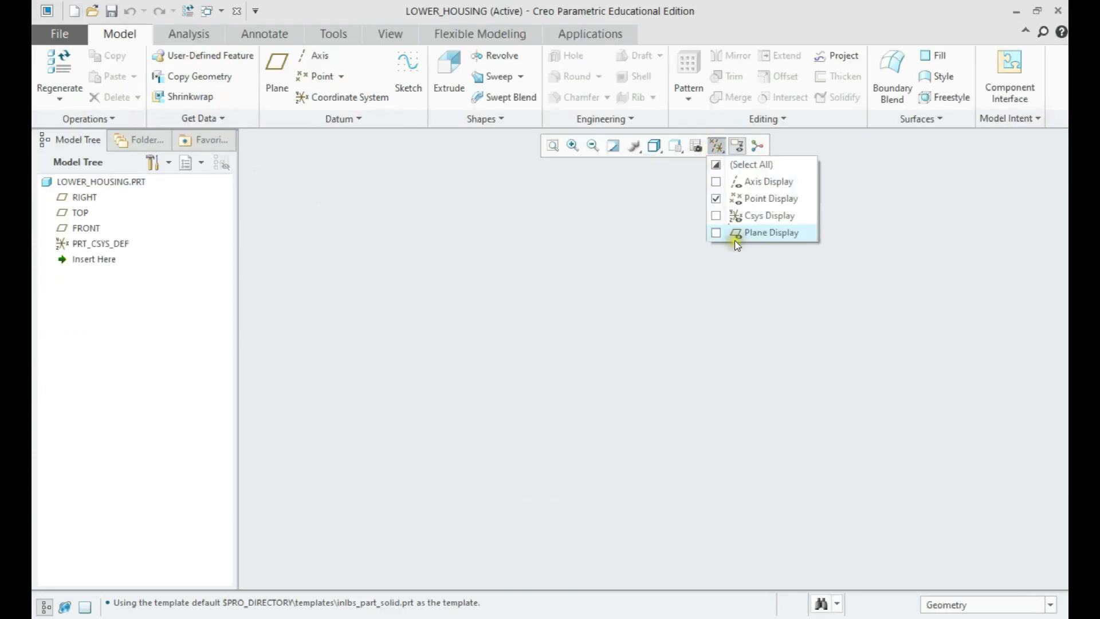
left_click(734, 232)
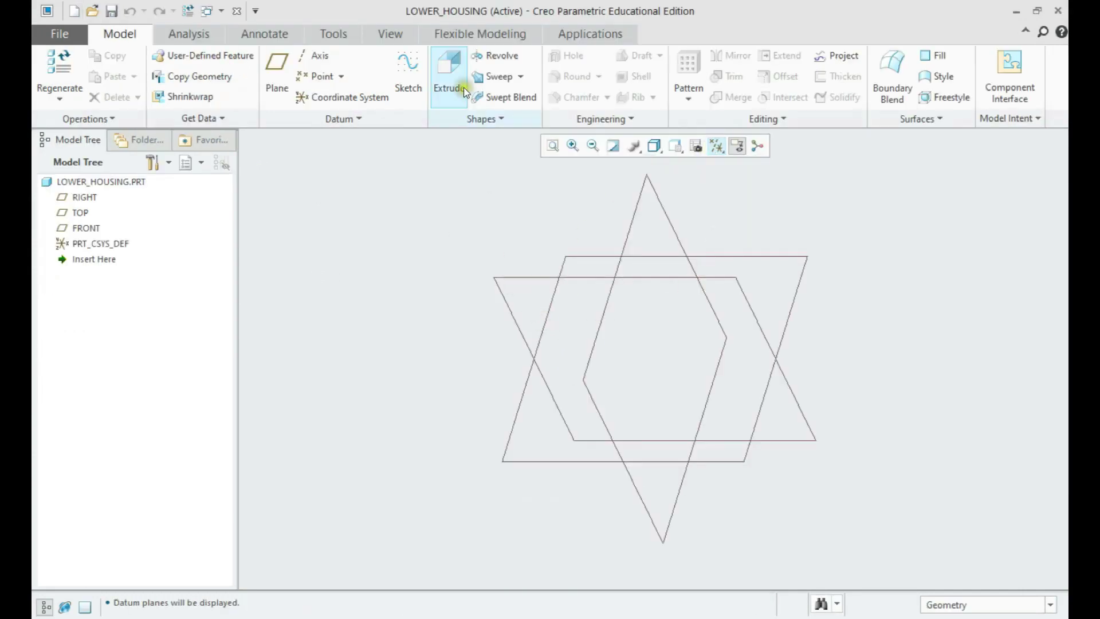
left_click(449, 77)
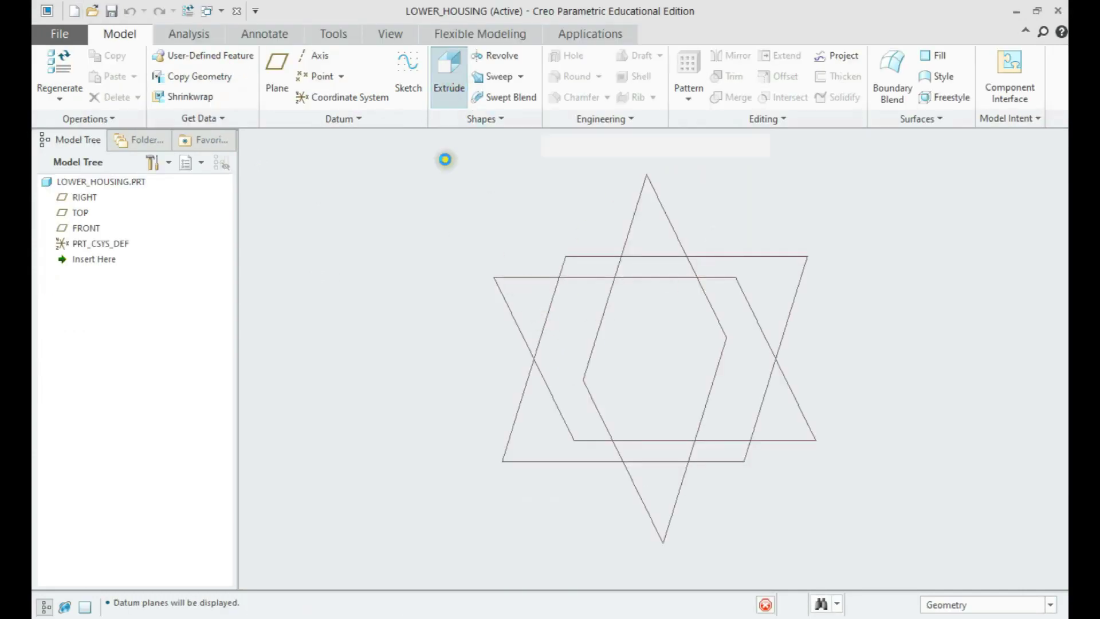
left_click(625, 227)
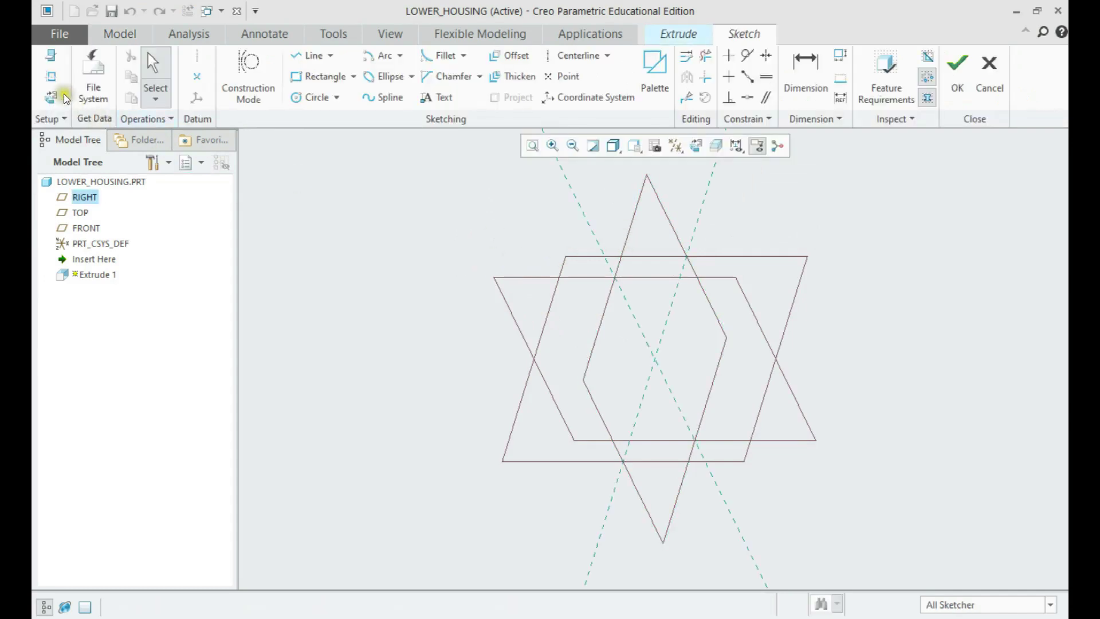
Step: Orient the sketch face-on and draw a vertical centerline through the origin
left_click(64, 96)
left_click(338, 77)
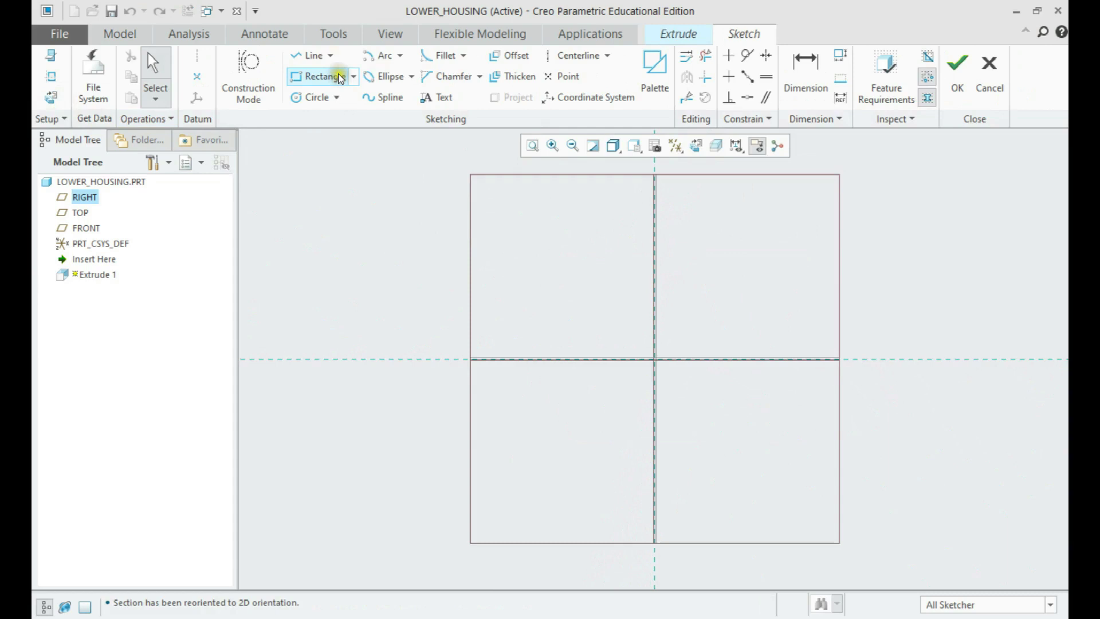
left_click(561, 60)
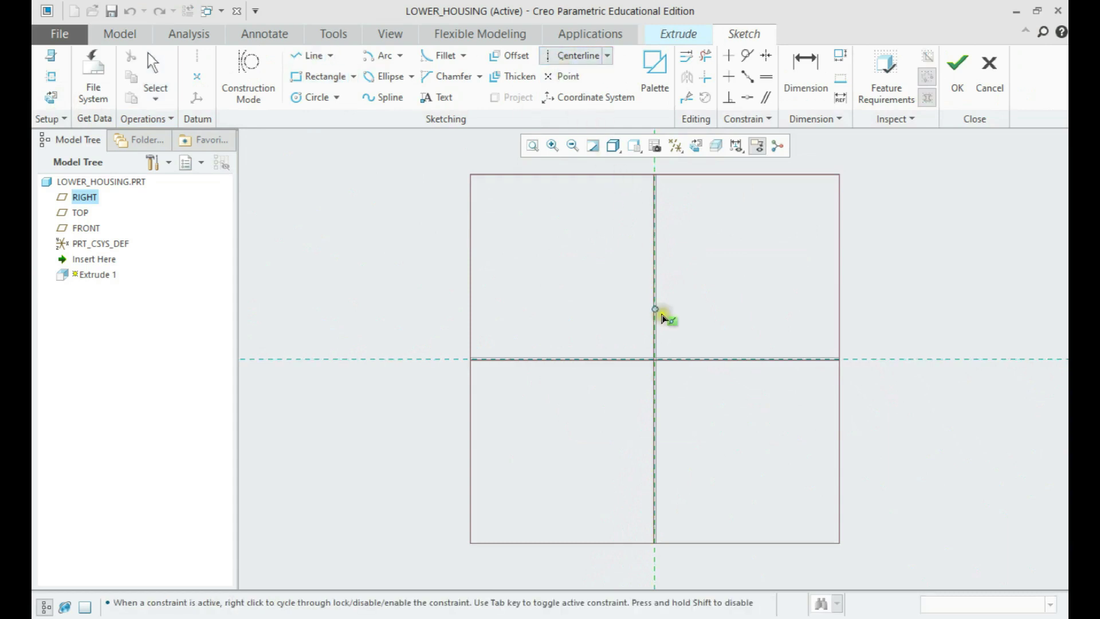
left_click(655, 359)
left_click(655, 403)
middle_click(744, 252)
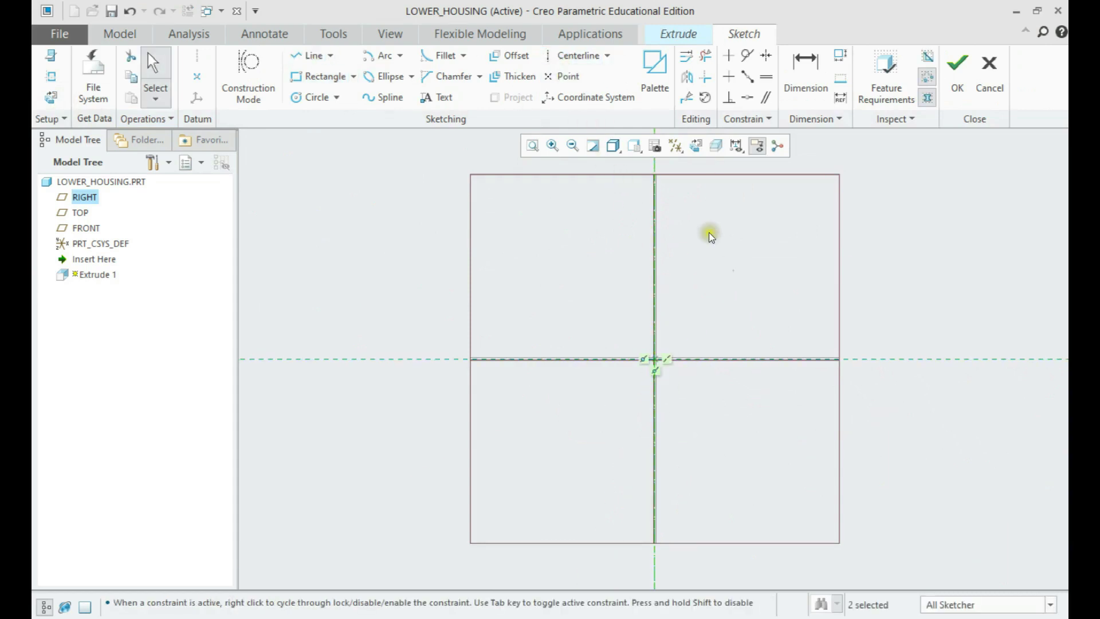
Step: Hide the datum planes and zoom in on the sketch
left_click(676, 145)
left_click(701, 233)
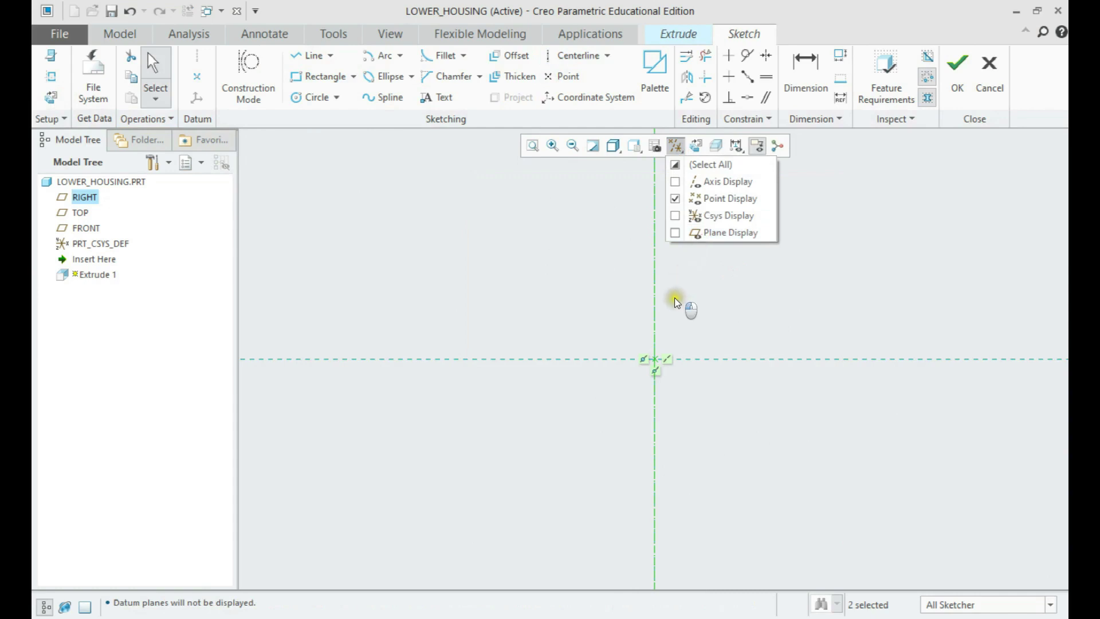
scroll(656, 258, "up", 2)
scroll(647, 282, "up", 2)
scroll(624, 378, "up", 2)
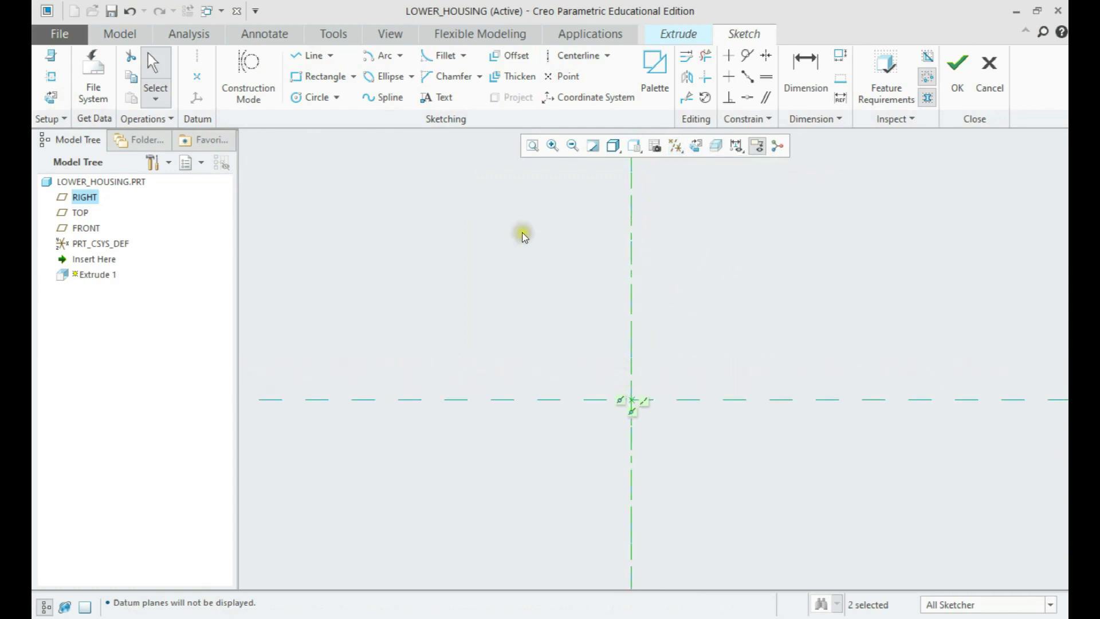
Step: Draw a rectangle on the horizontal reference, 1.5 high and 14 wide
left_click(305, 81)
left_click(506, 399)
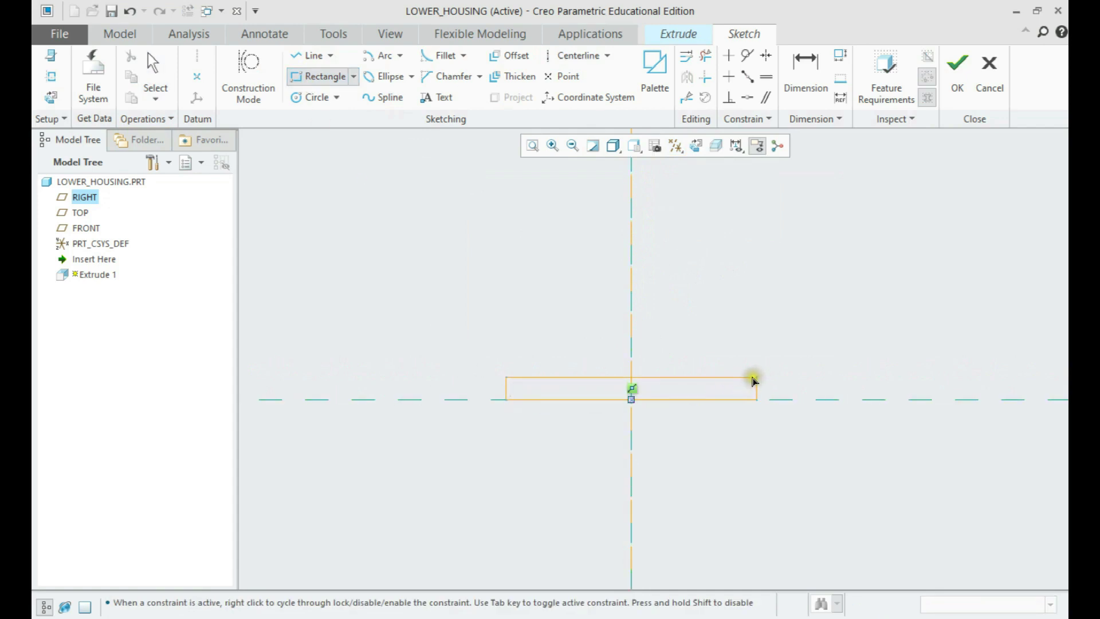
left_click(750, 380)
middle_click(762, 352)
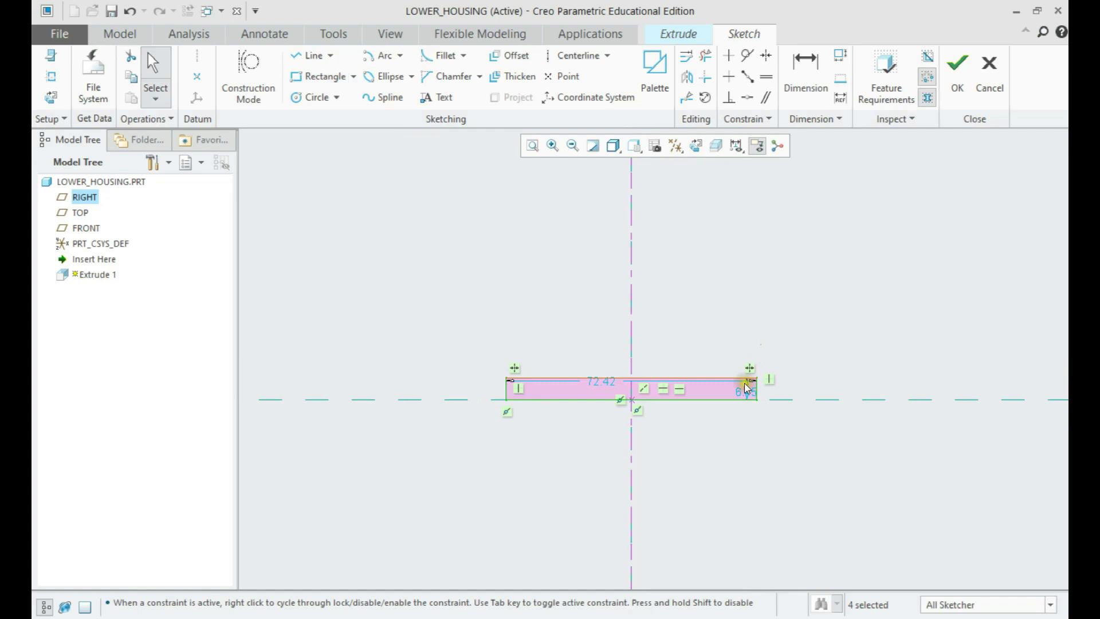
double_click(745, 391)
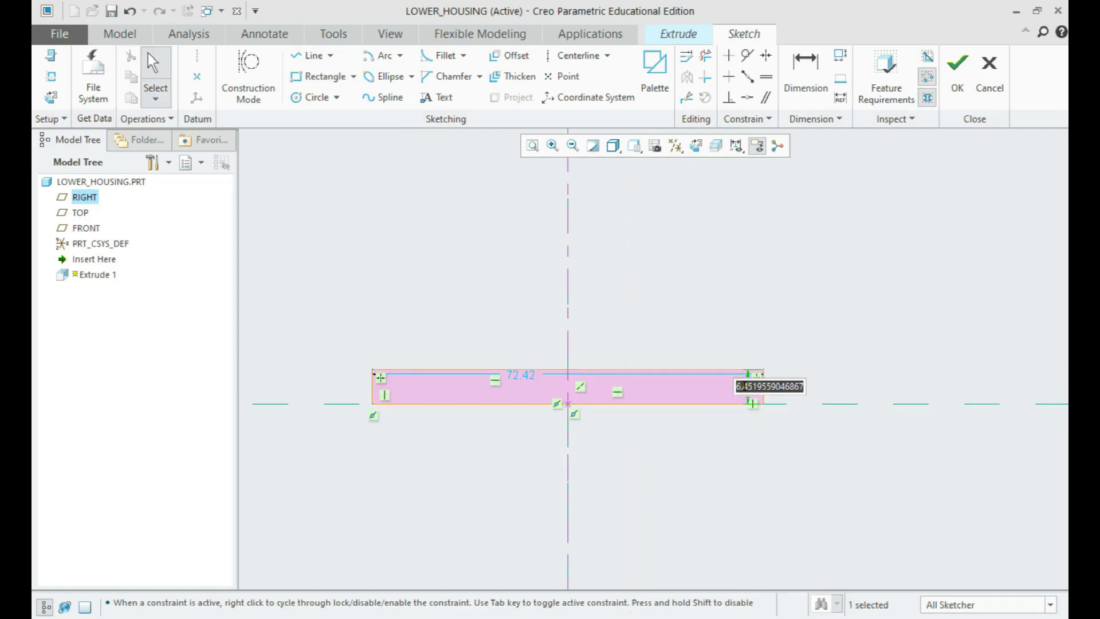
type("1.5")
key("Return")
left_click(606, 355)
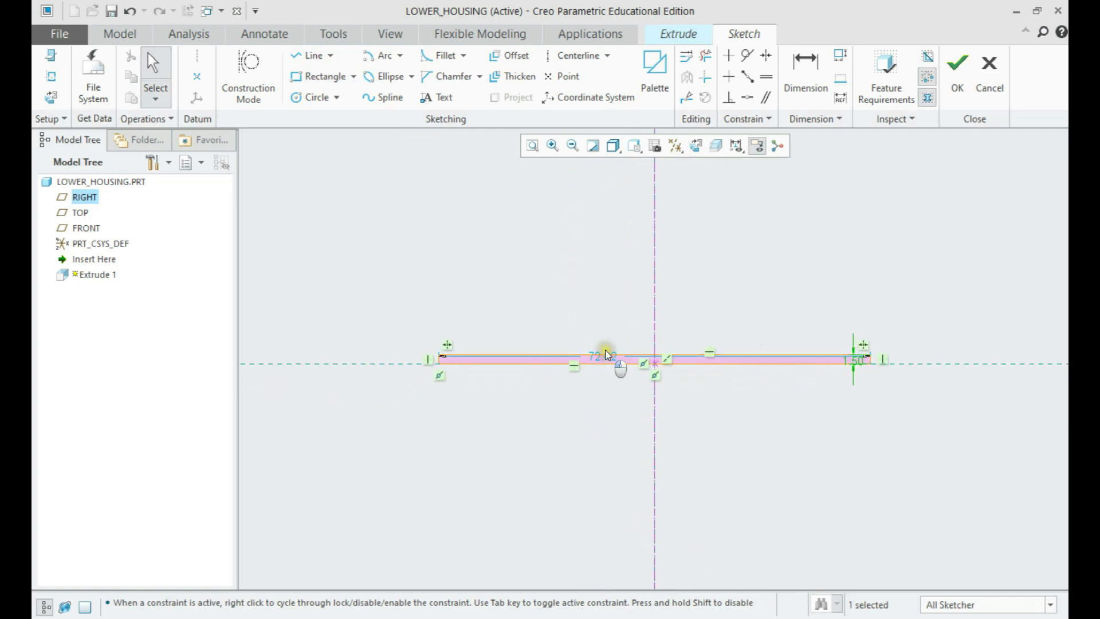
double_click(606, 355)
type("14")
key("Return")
Step: Undo the stray edge drag and place the 14.00 and 1.50 dimensions below and right
left_click_drag(601, 338, 654, 452)
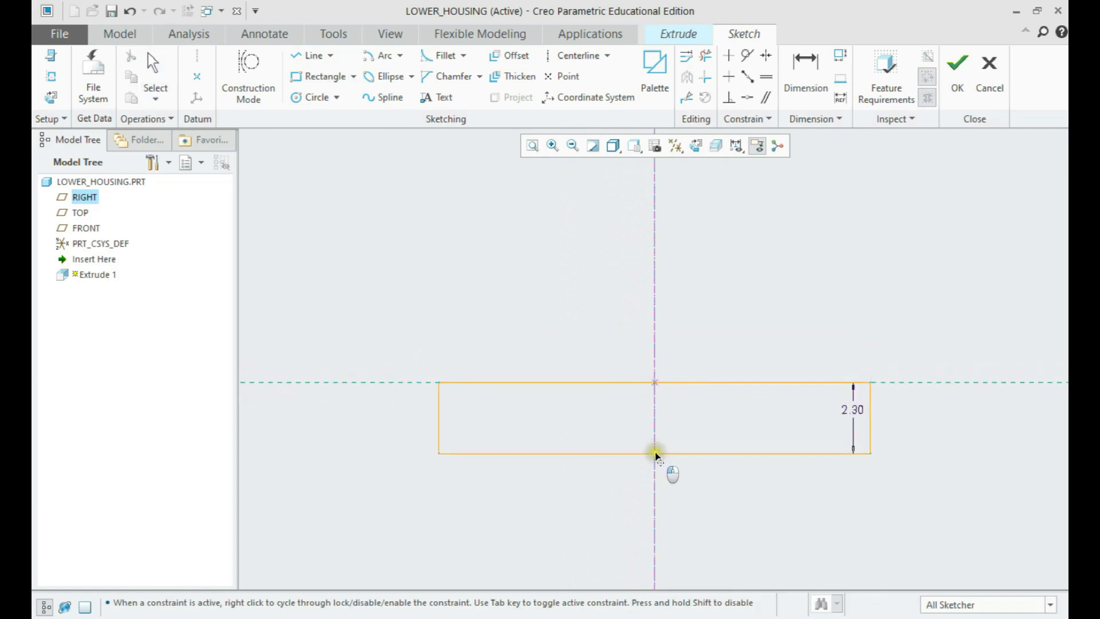
key("ctrl+z")
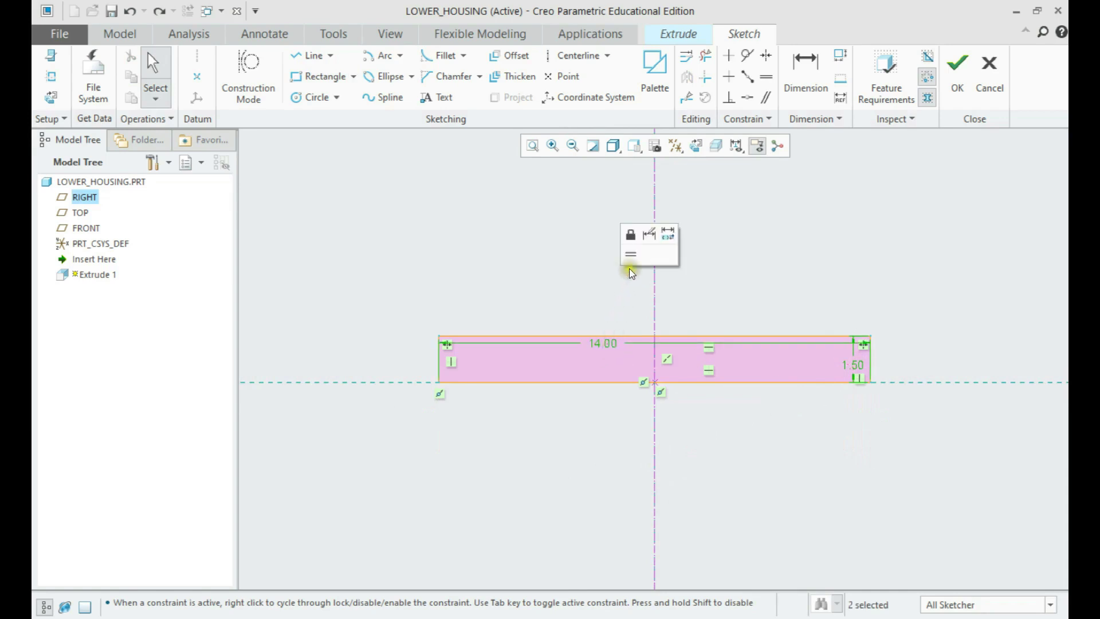
left_click(598, 255)
left_click_drag(603, 343, 661, 451)
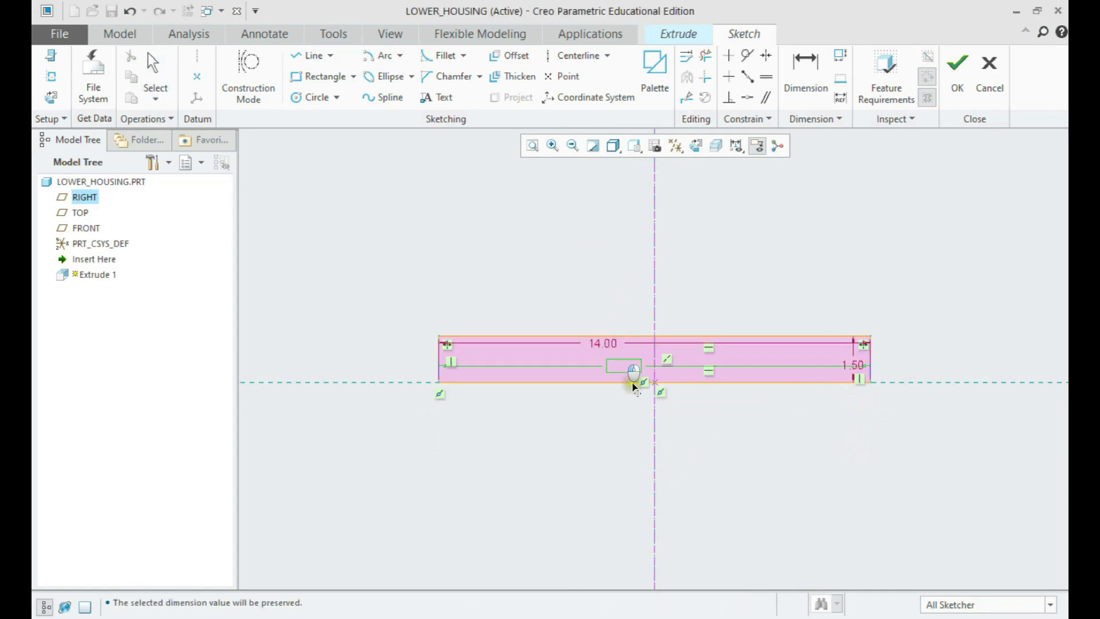
left_click_drag(854, 372, 924, 366)
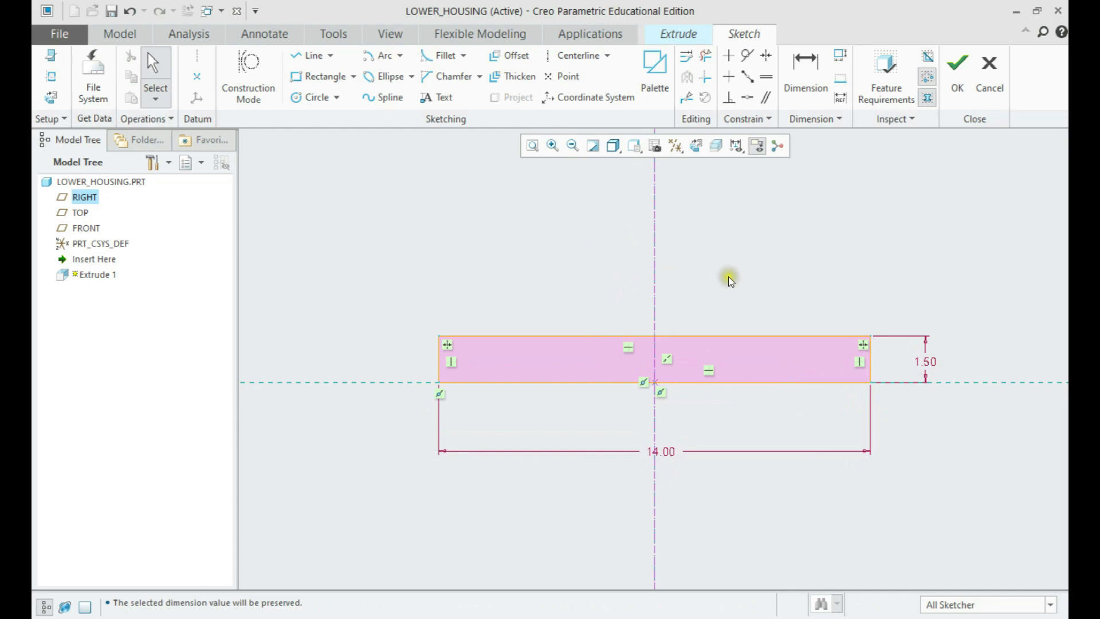
middle_click_drag(726, 277, 711, 374)
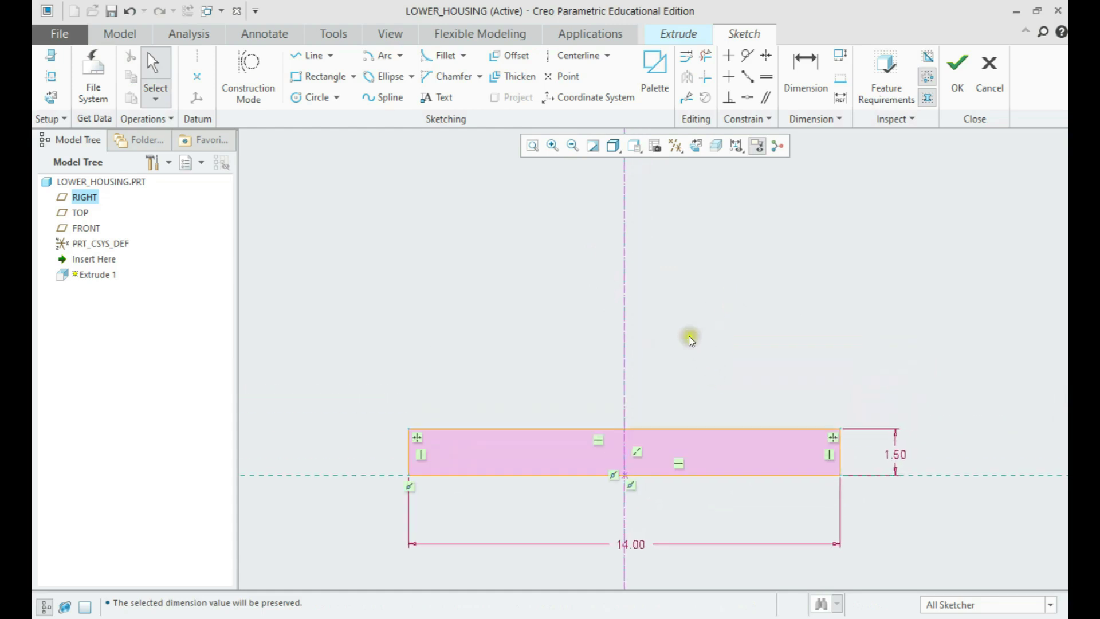
scroll(690, 337, "down", 2)
Step: Draw a 6.00-radius arc above the rectangle with its ends level
left_click(378, 57)
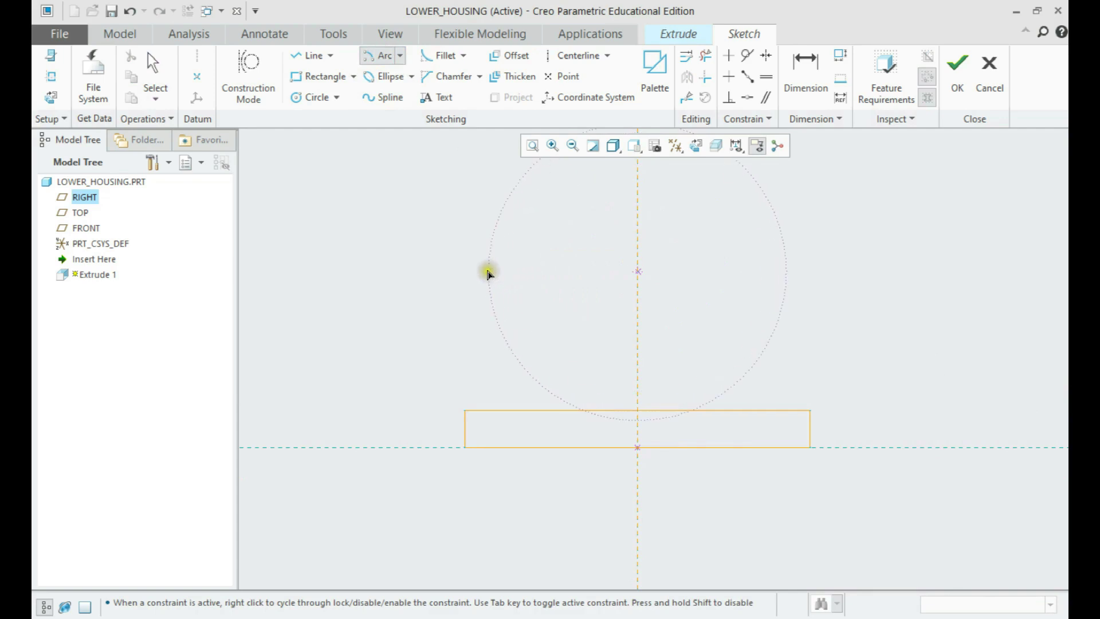
left_click(479, 269)
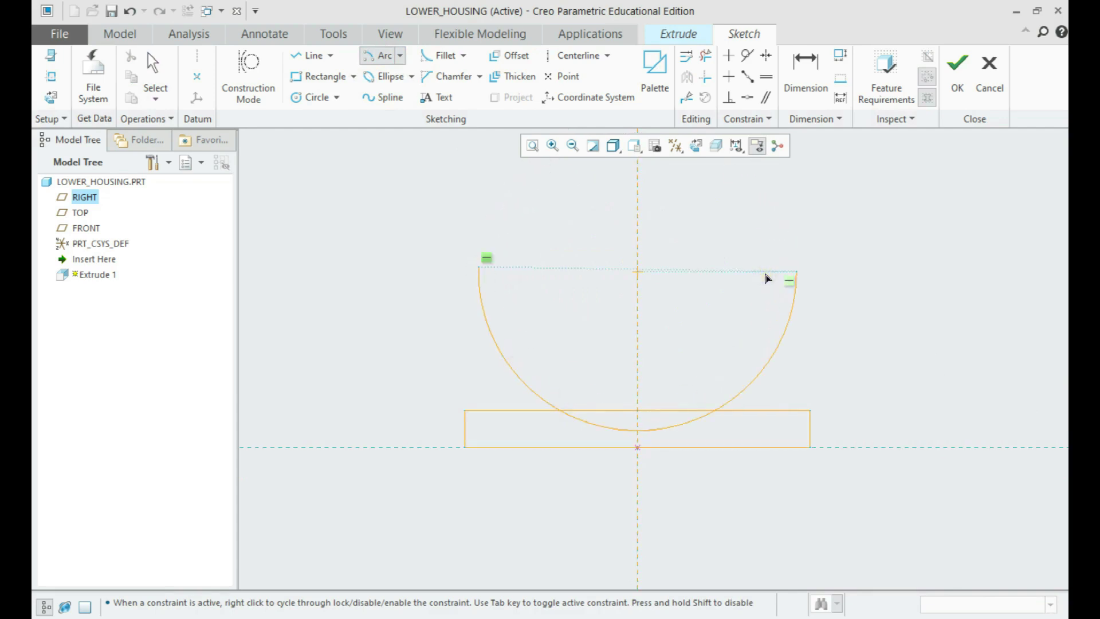
left_click(786, 246)
middle_click(790, 230)
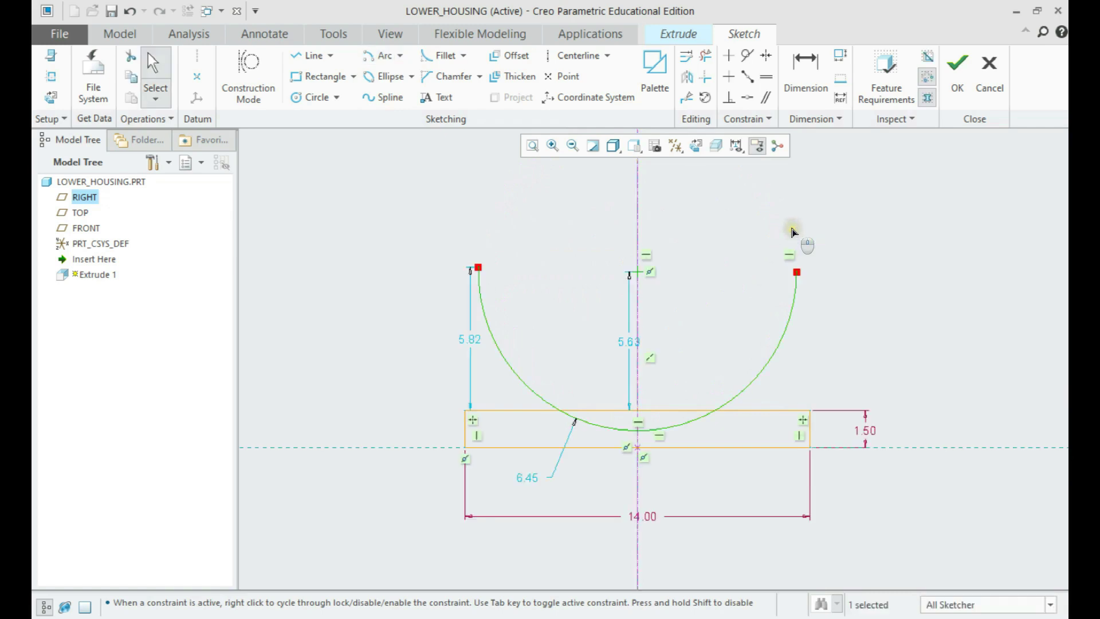
left_click(735, 75)
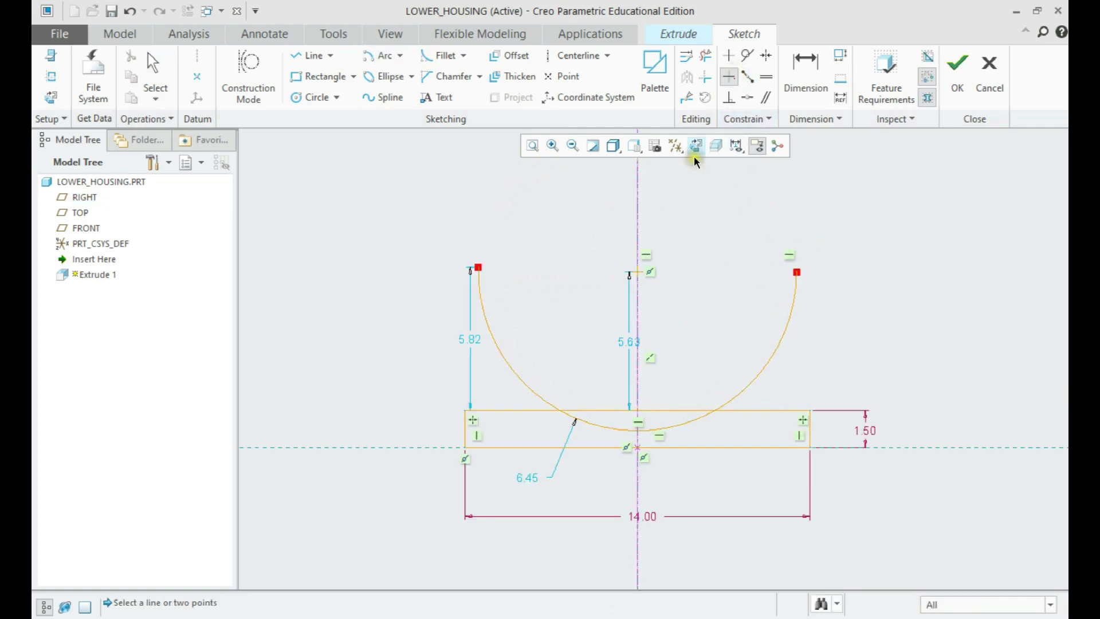
left_click(638, 268)
left_click(478, 267)
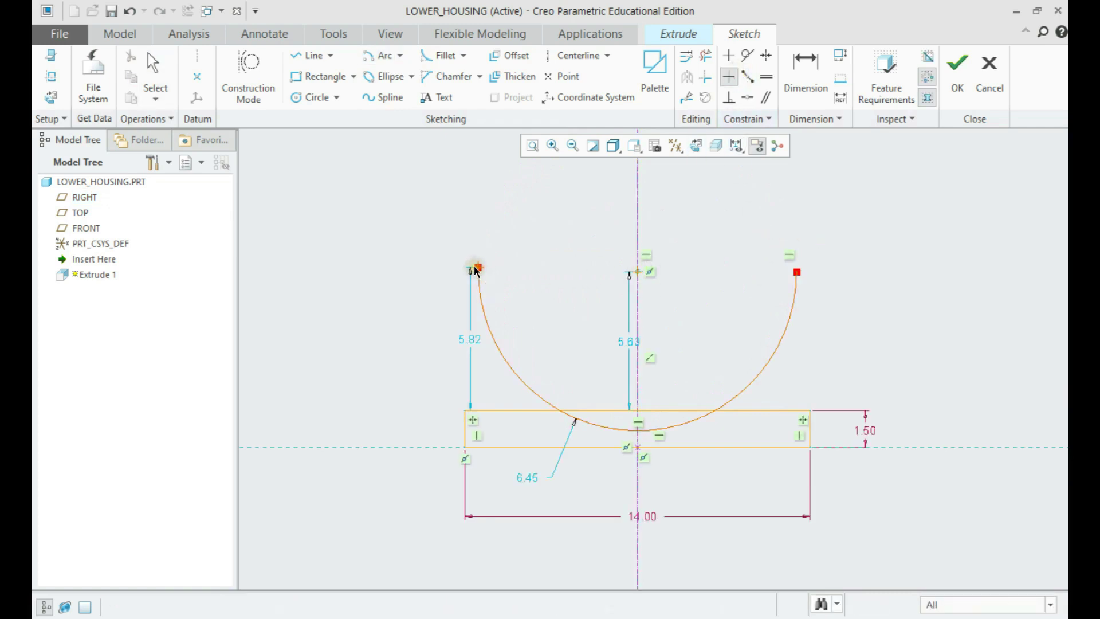
middle_click(573, 263)
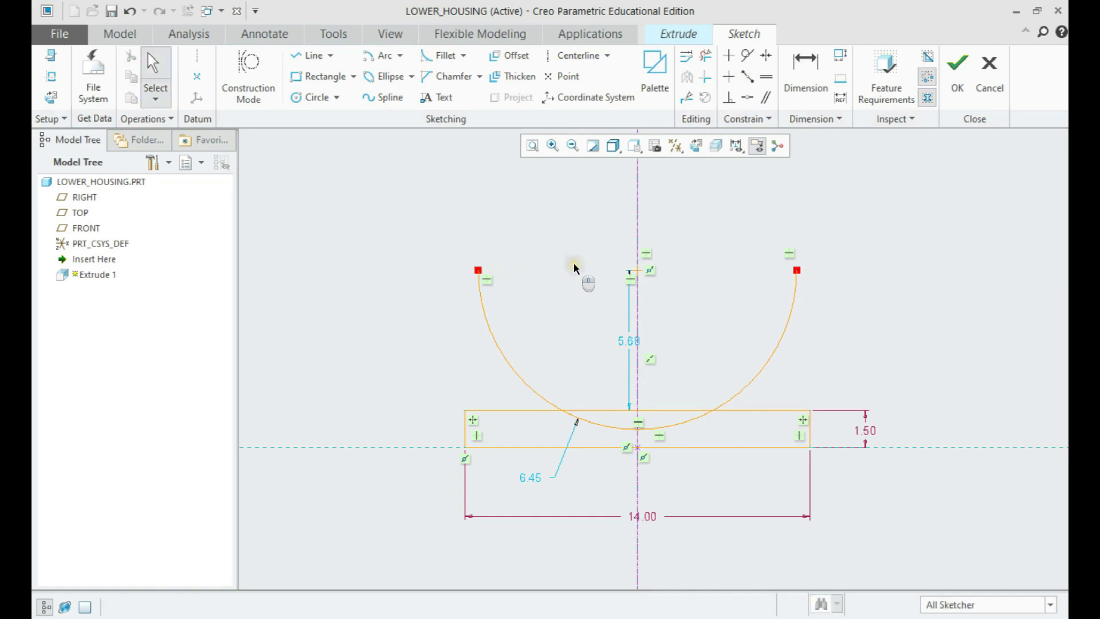
double_click(534, 465)
type("6")
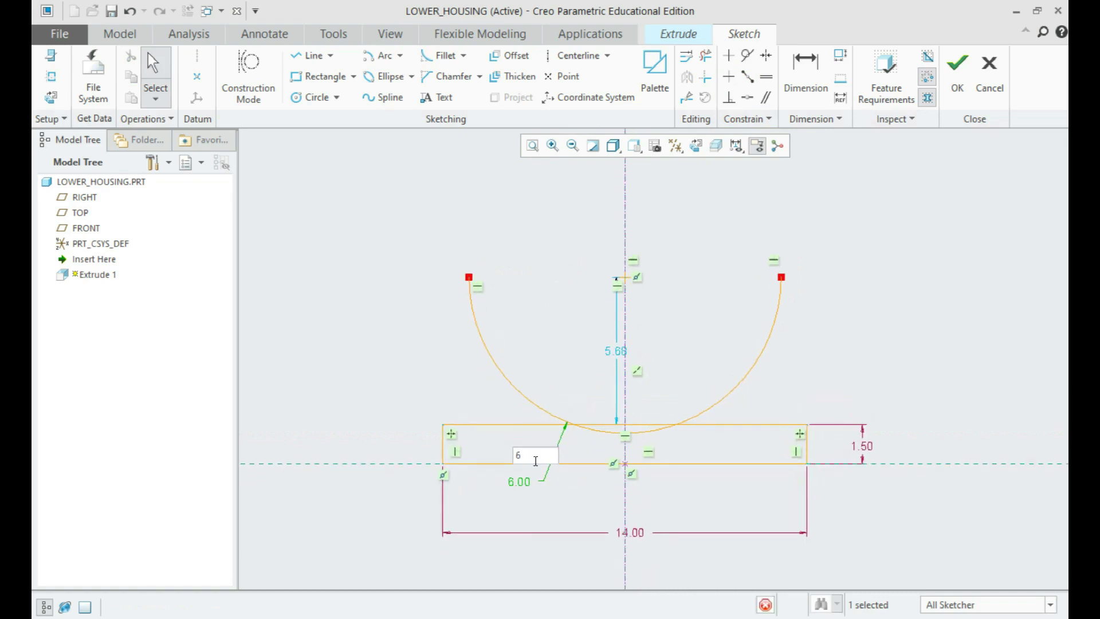
key("Return")
Step: Dimension the arc end 5.00 above the rectangle's top edge
left_click(805, 92)
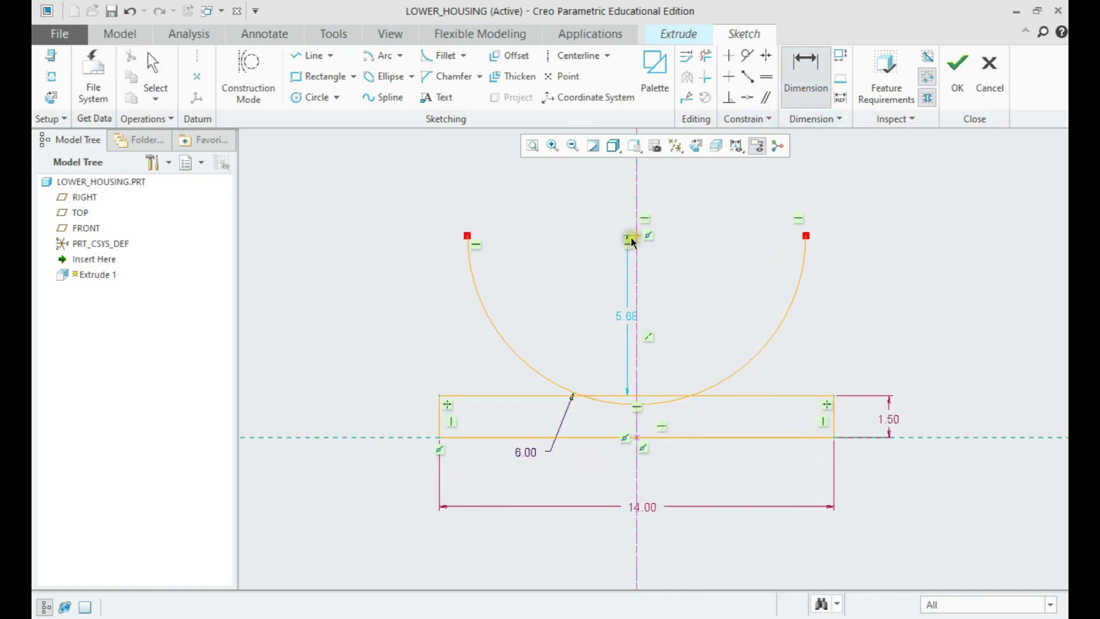
left_click(637, 238)
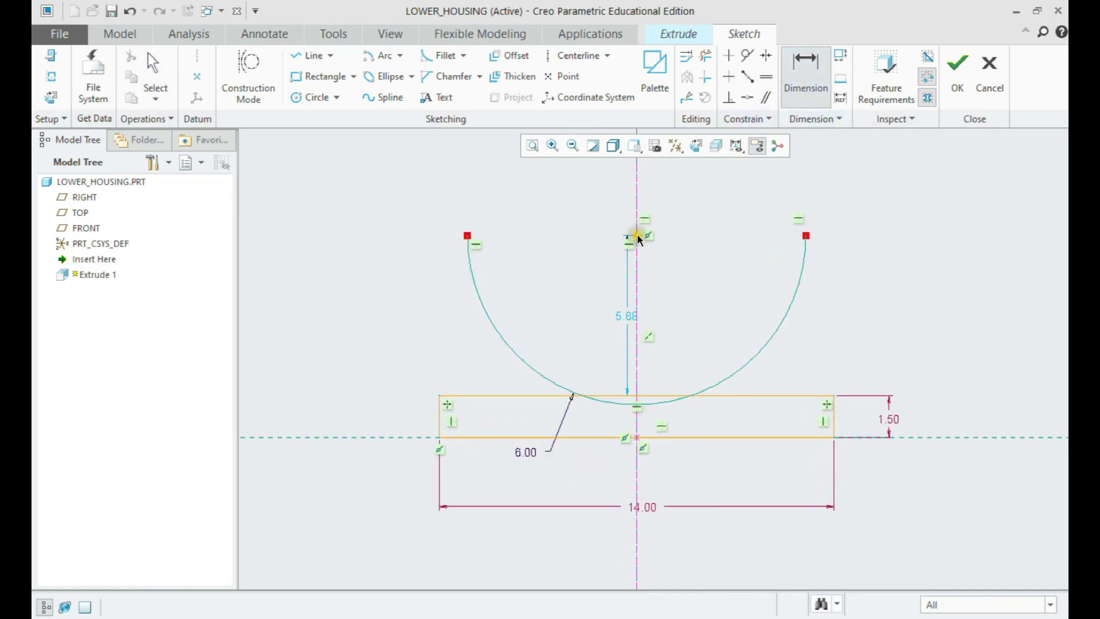
left_click(463, 395)
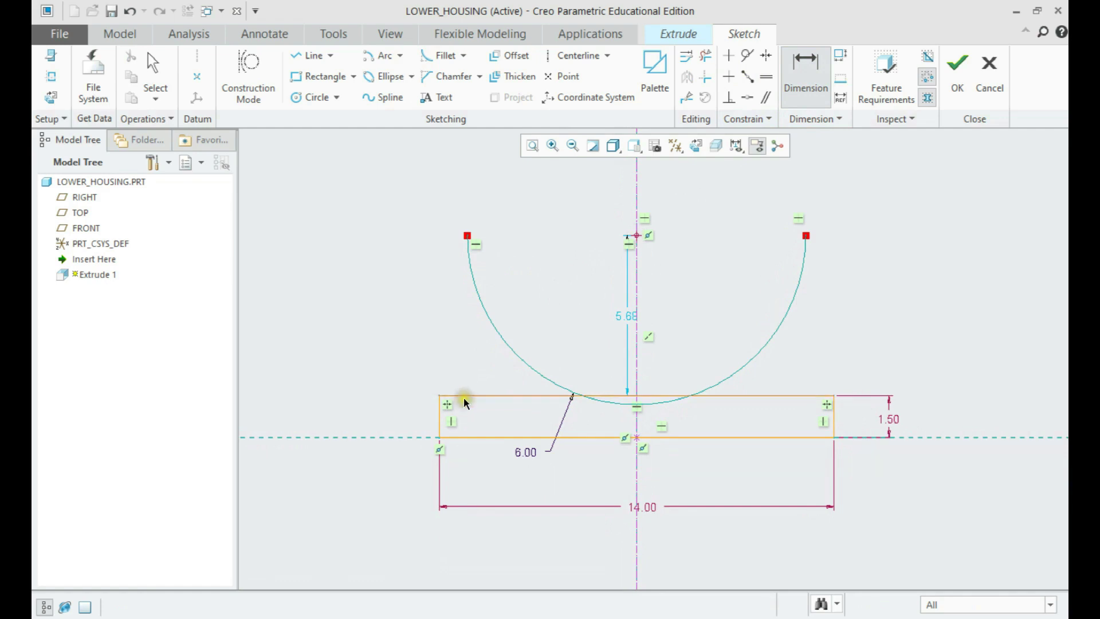
middle_click(411, 334)
type("5")
key("Return")
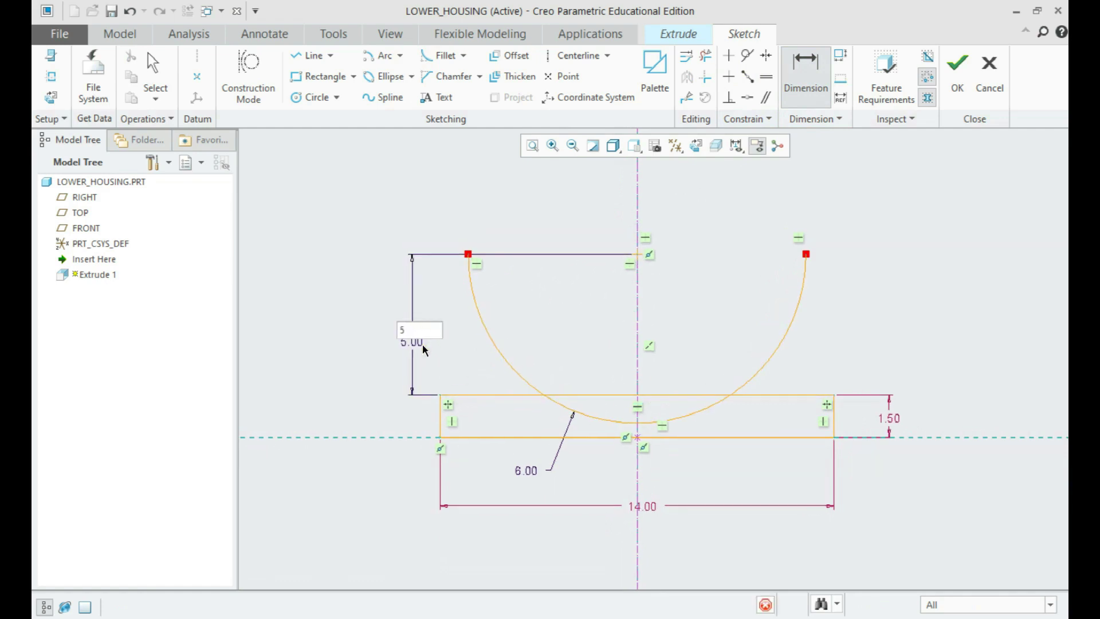
middle_click(583, 289)
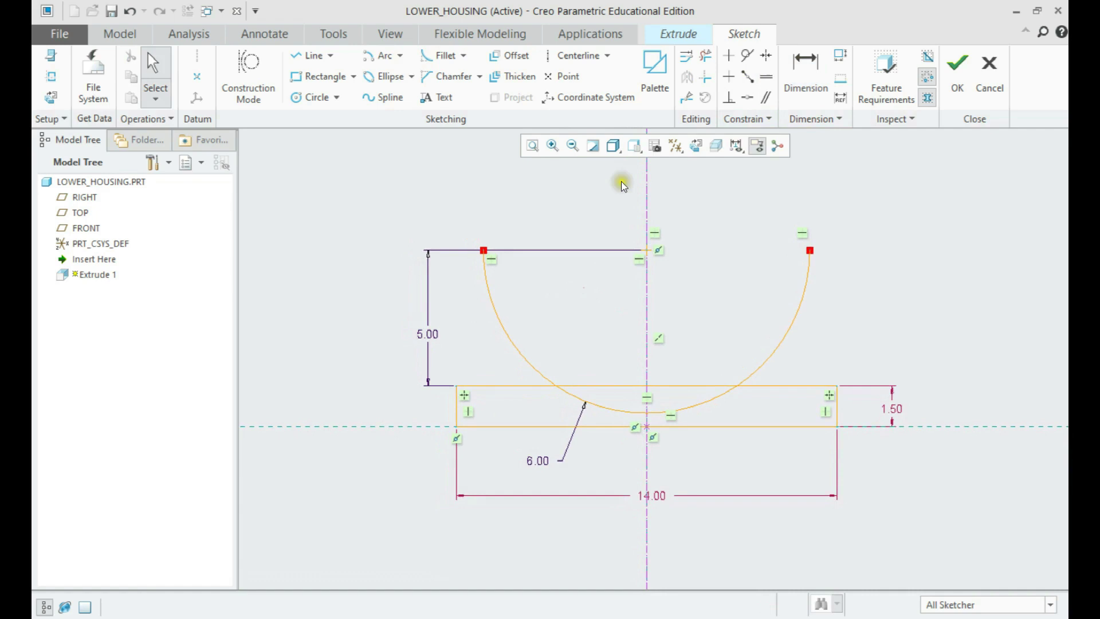
Step: Trim the arc inside the rectangle and the base edge between the arc ends
left_click(706, 55)
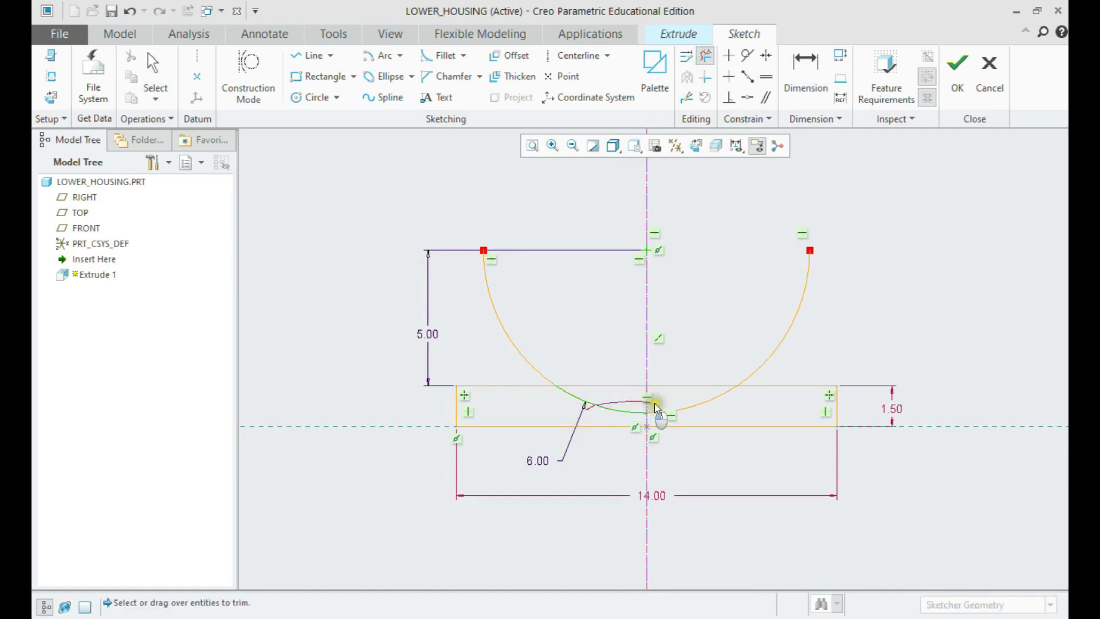
left_click_drag(586, 412, 688, 413)
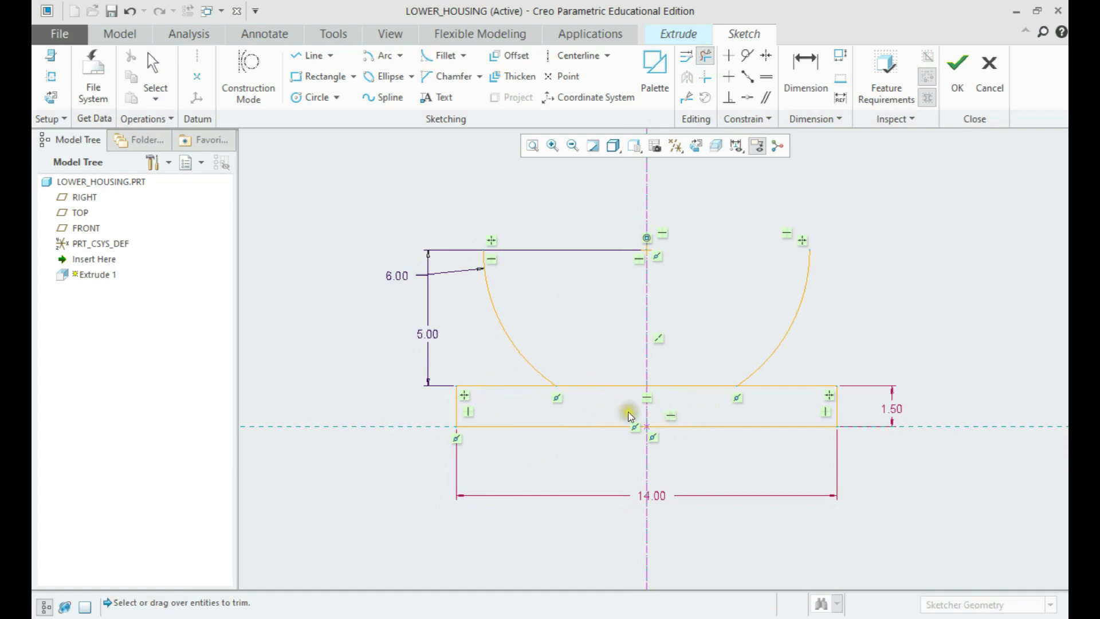
mouse_move(602, 412)
left_mouse_down()
mouse_move(627, 388)
mouse_move(681, 401)
left_mouse_up()
middle_click(656, 355)
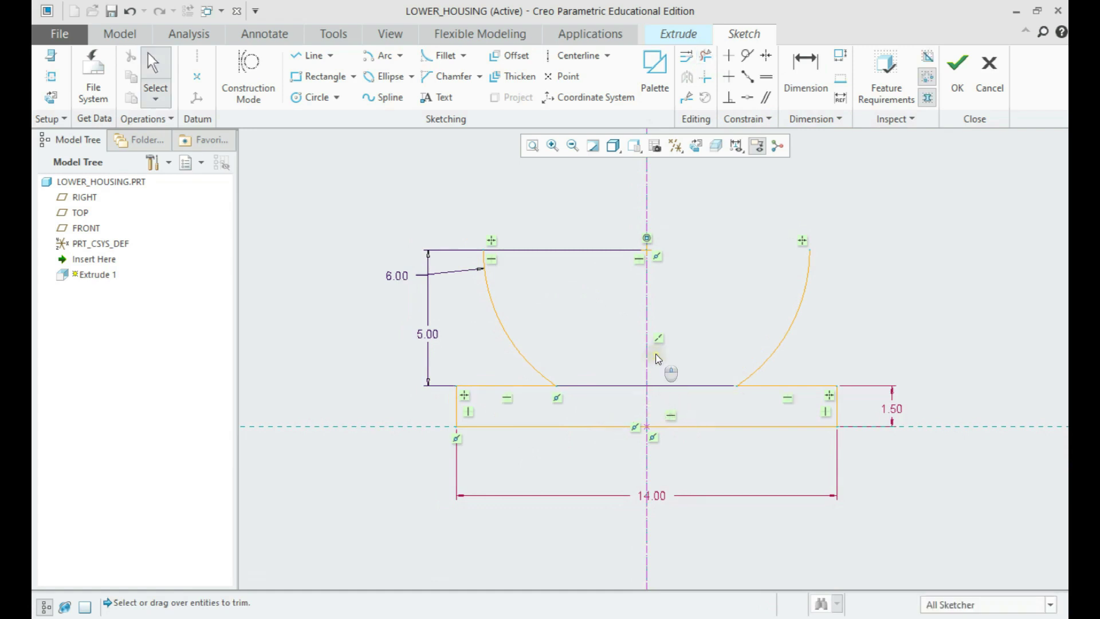
middle_click_drag(577, 338, 590, 350)
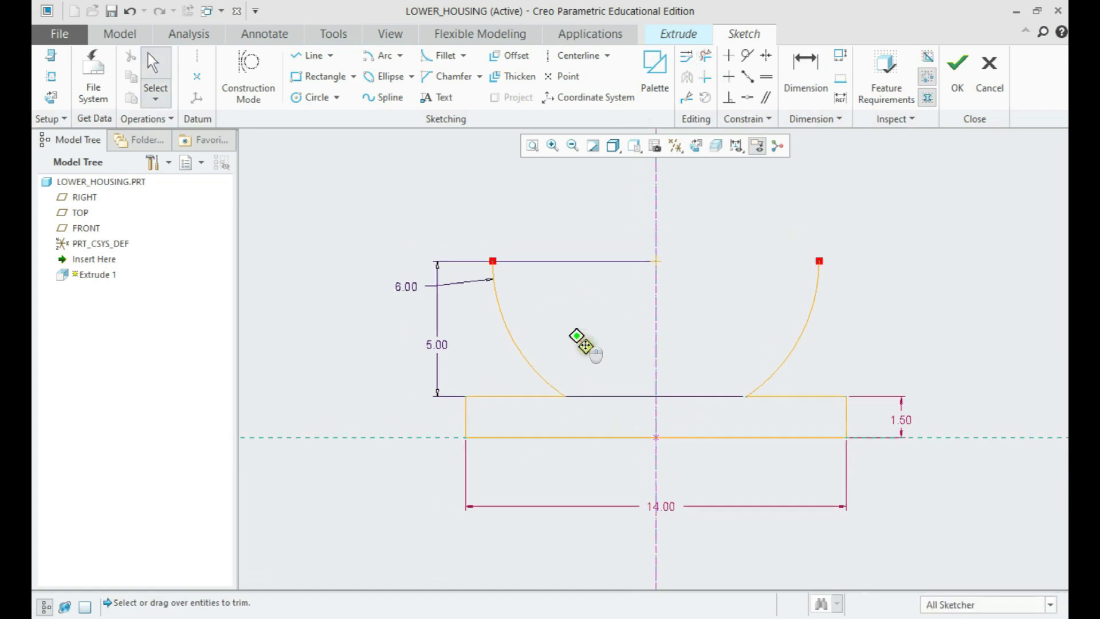
Step: Make the 6.00 and 5.00 dimensions strong and draw a flange line left from the arc end
right_click(430, 288)
left_click(439, 213)
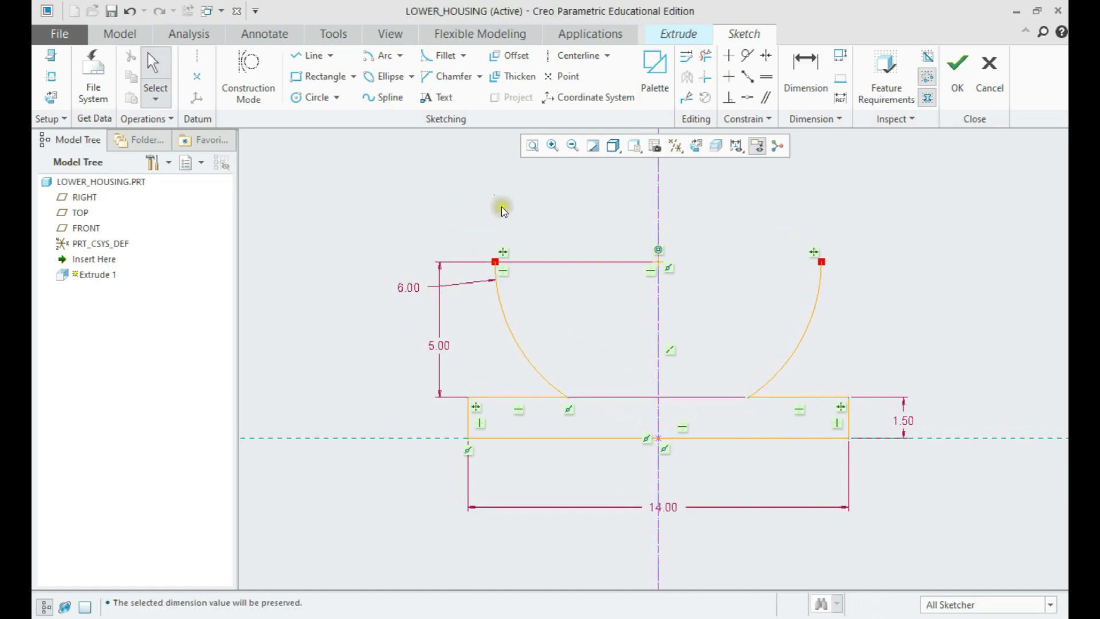
left_click(309, 55)
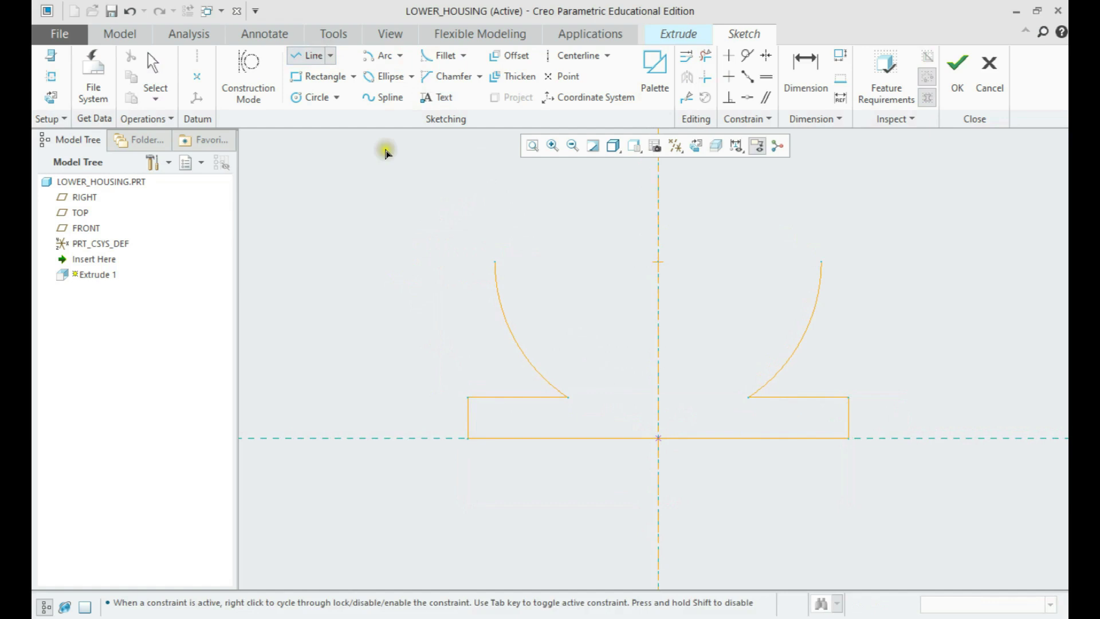
left_click(494, 262)
left_click(454, 262)
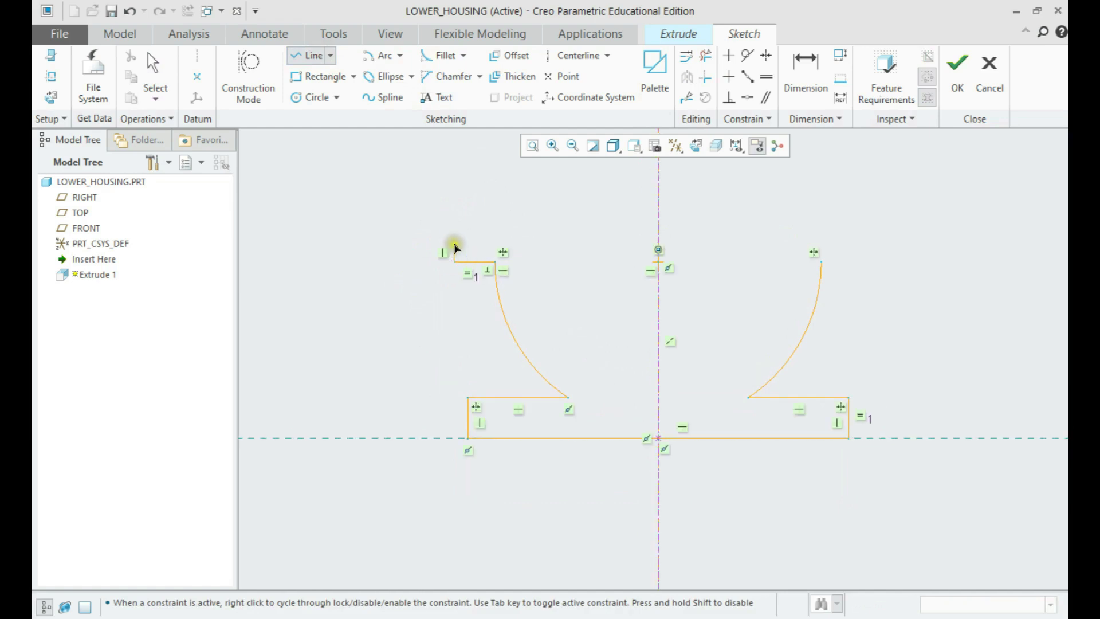
Step: Complete the flange outline up and across to the centreline, 0.41 thick
left_click(454, 245)
left_click(658, 245)
middle_click(570, 207)
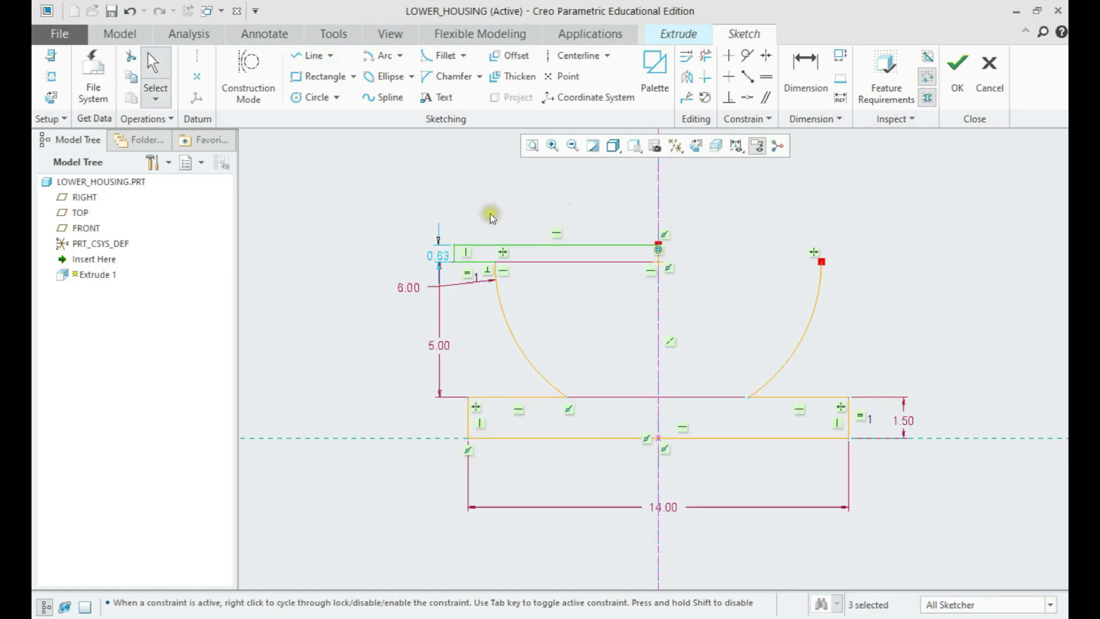
double_click(442, 255)
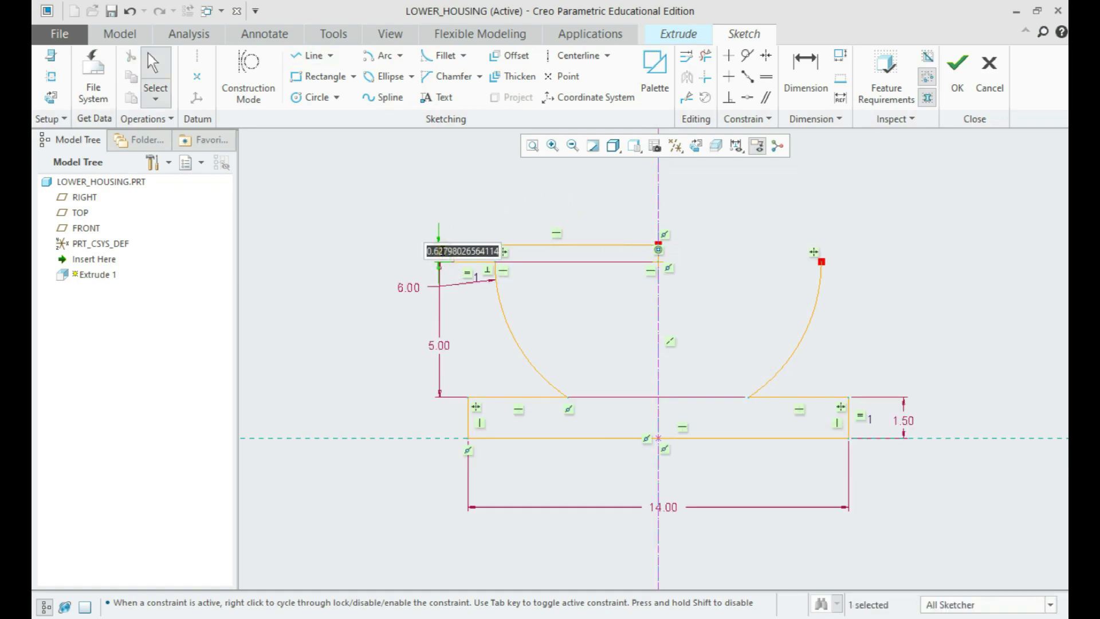
type("0.41")
key("Return")
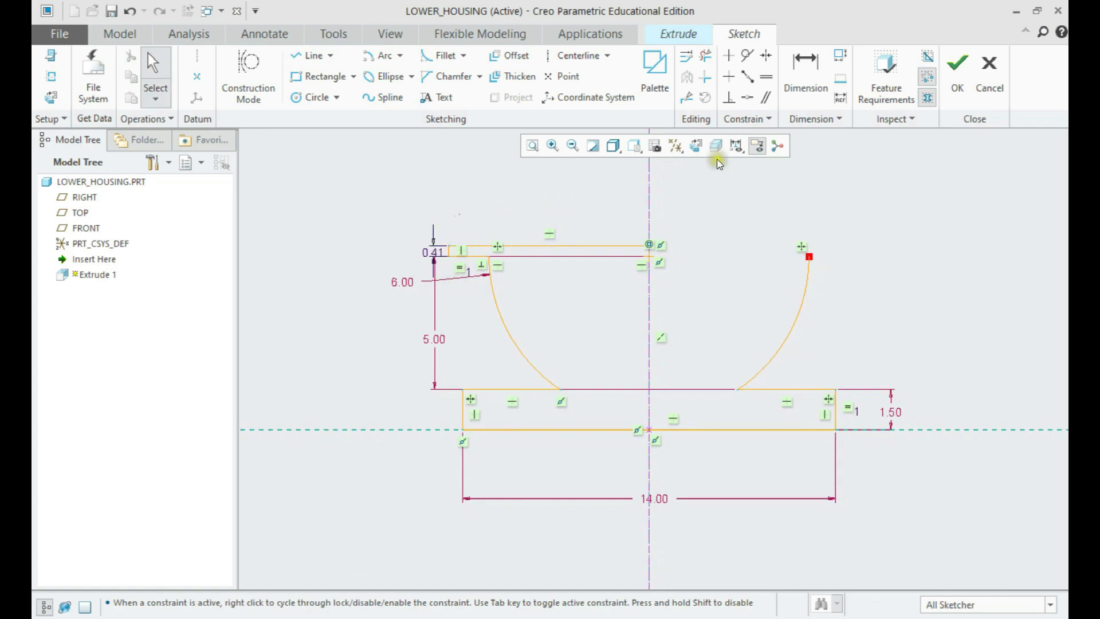
Step: Delete the unwanted equal constraint and add a 1.50 flange overhang dimension
left_click(806, 75)
middle_click(459, 268)
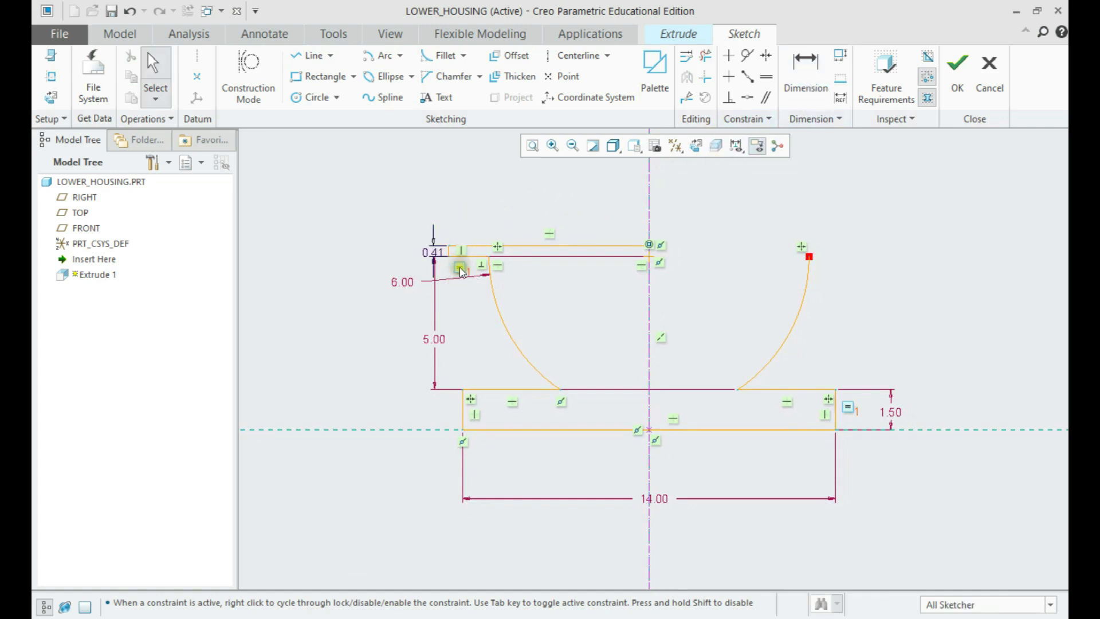
left_click(460, 267)
key("Delete")
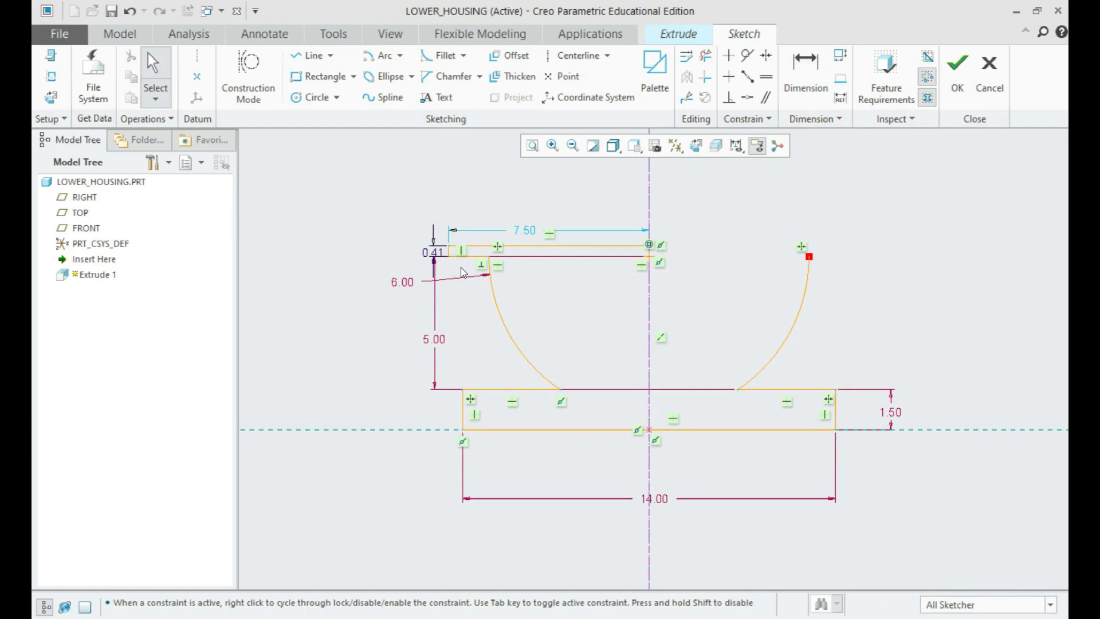
left_click(806, 75)
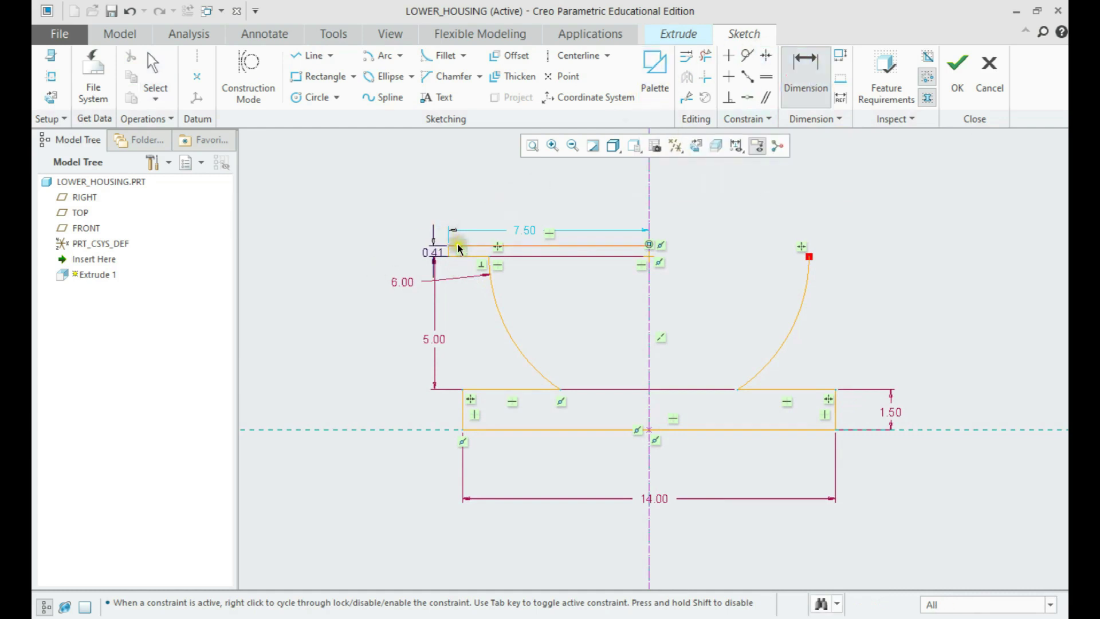
scroll(455, 243, "down", 2)
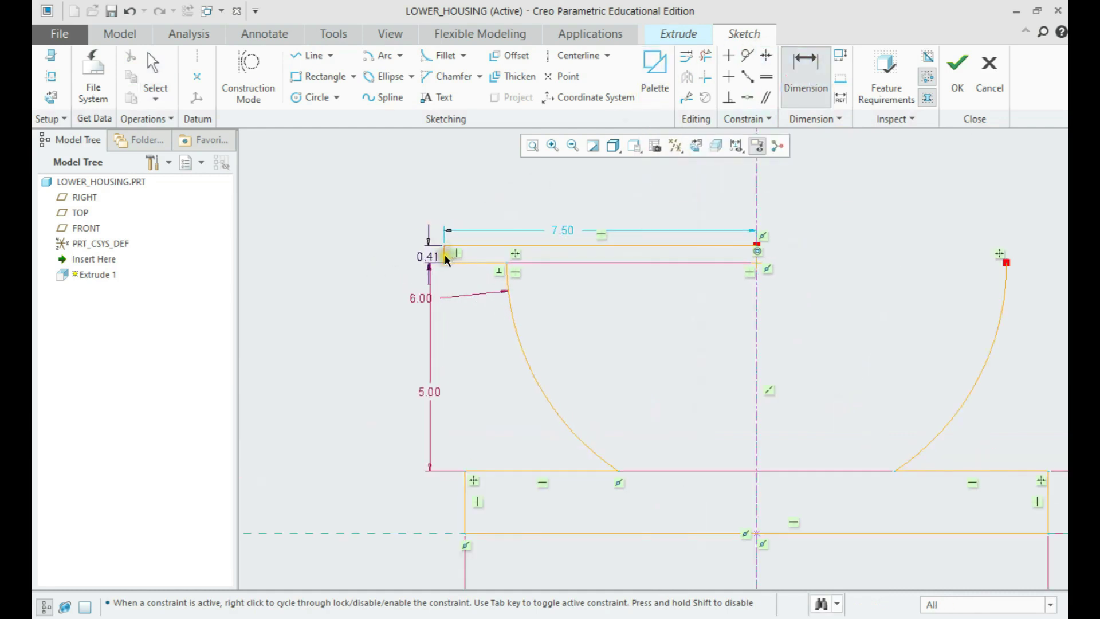
middle_click(480, 198)
key("Return")
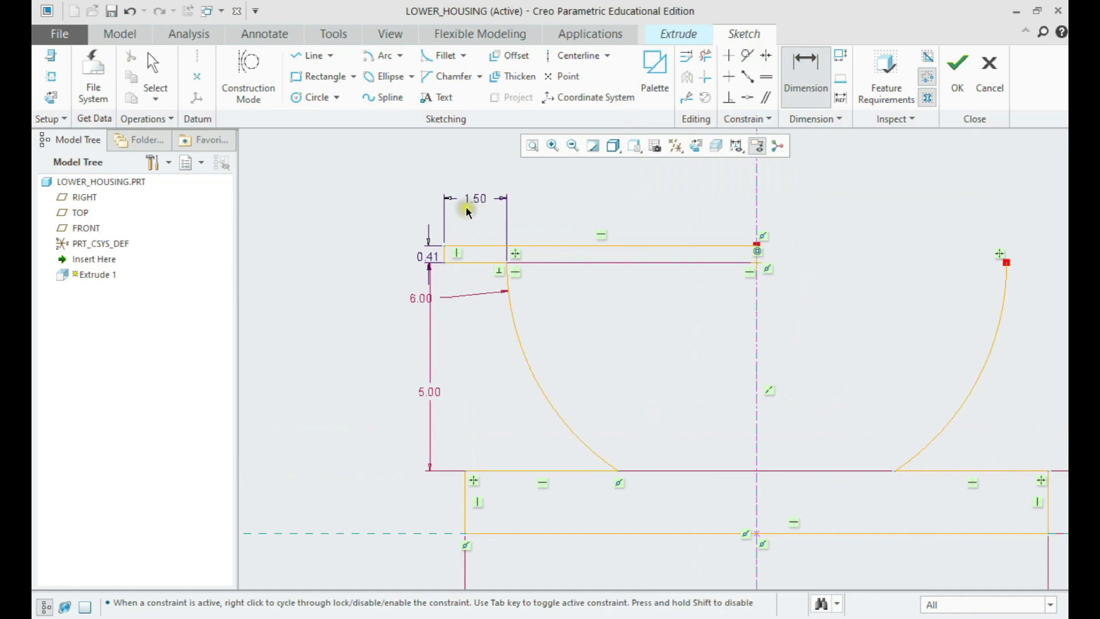
left_click(499, 202)
left_click(436, 261, "ctrl")
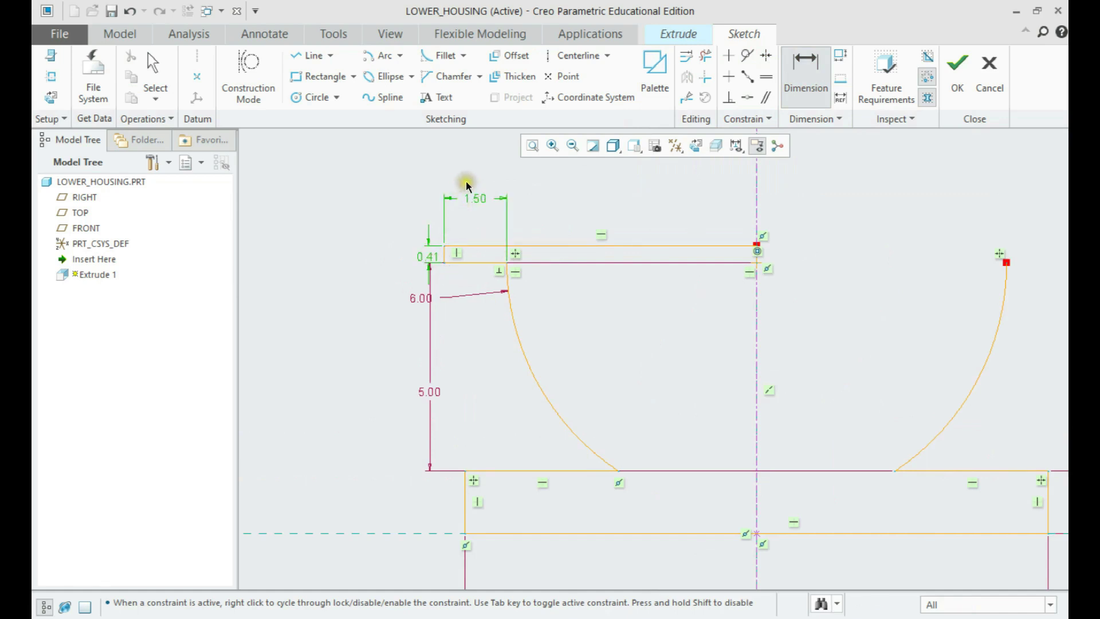
Step: Make the 1.50 overhang and 0.41 thickness dimensions strong
right_click(412, 164)
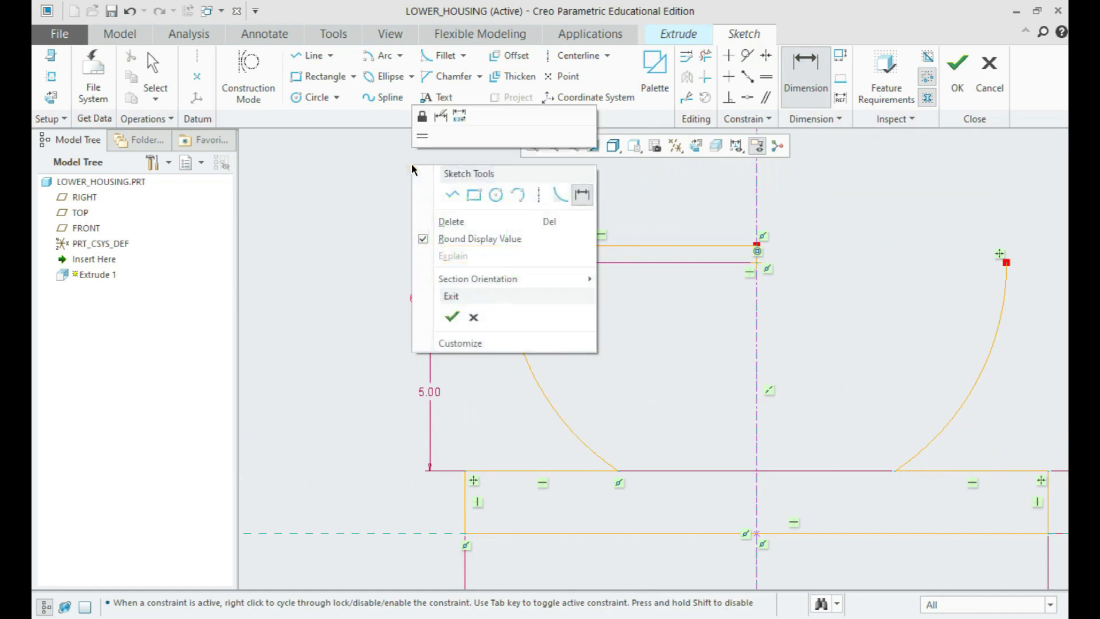
left_click(428, 112)
scroll(384, 219, "up", 2)
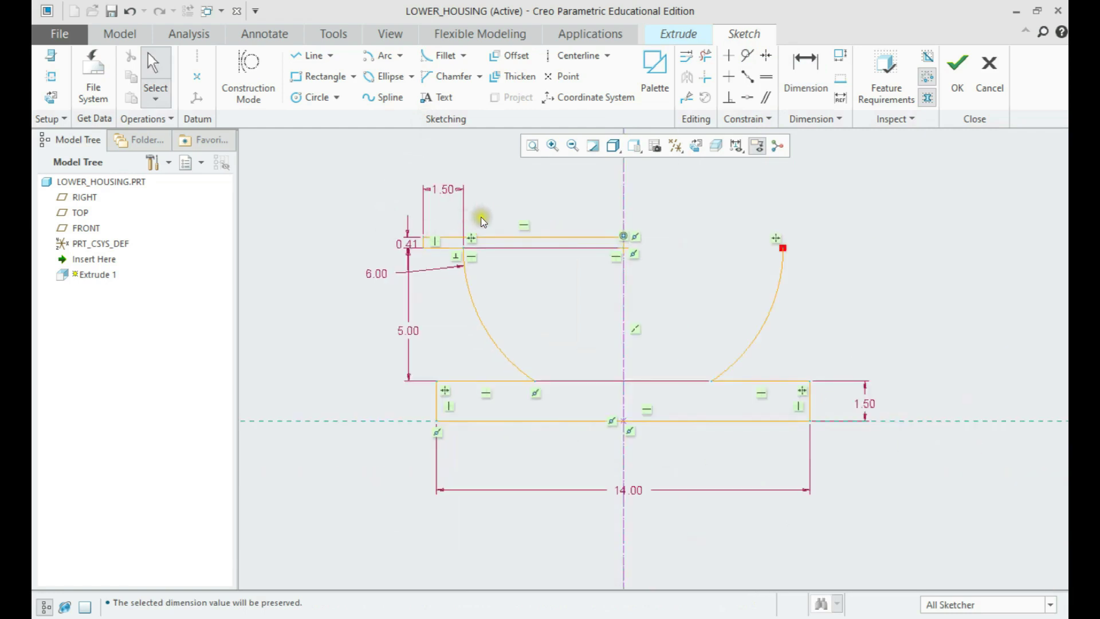
Step: Mirror the left flange lines about the vertical centreline
left_click_drag(411, 262, 410, 264)
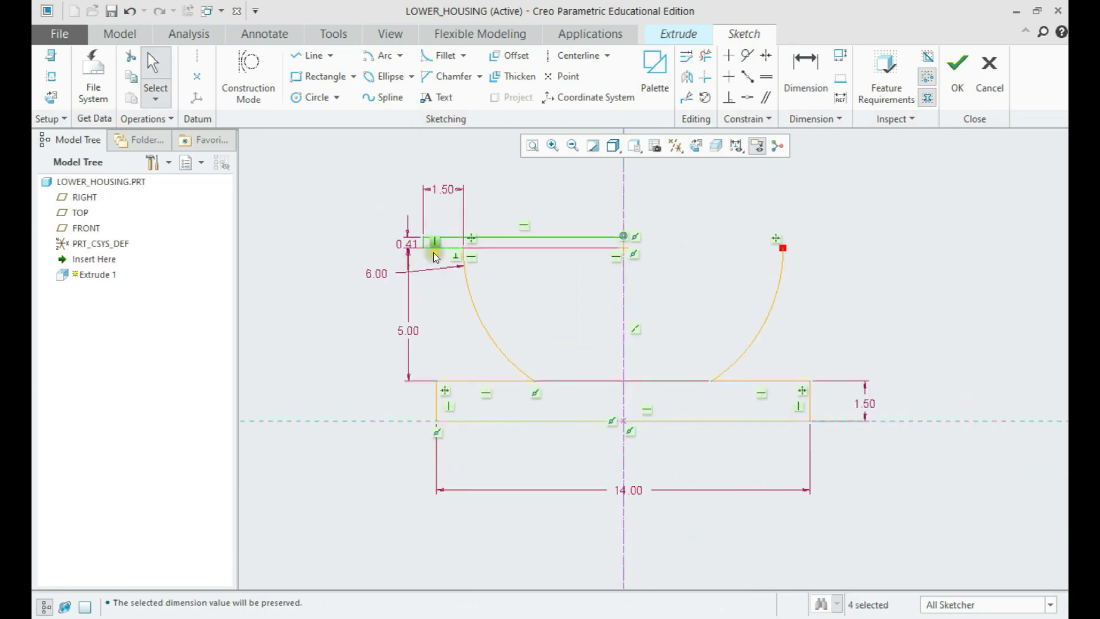
left_click(682, 83)
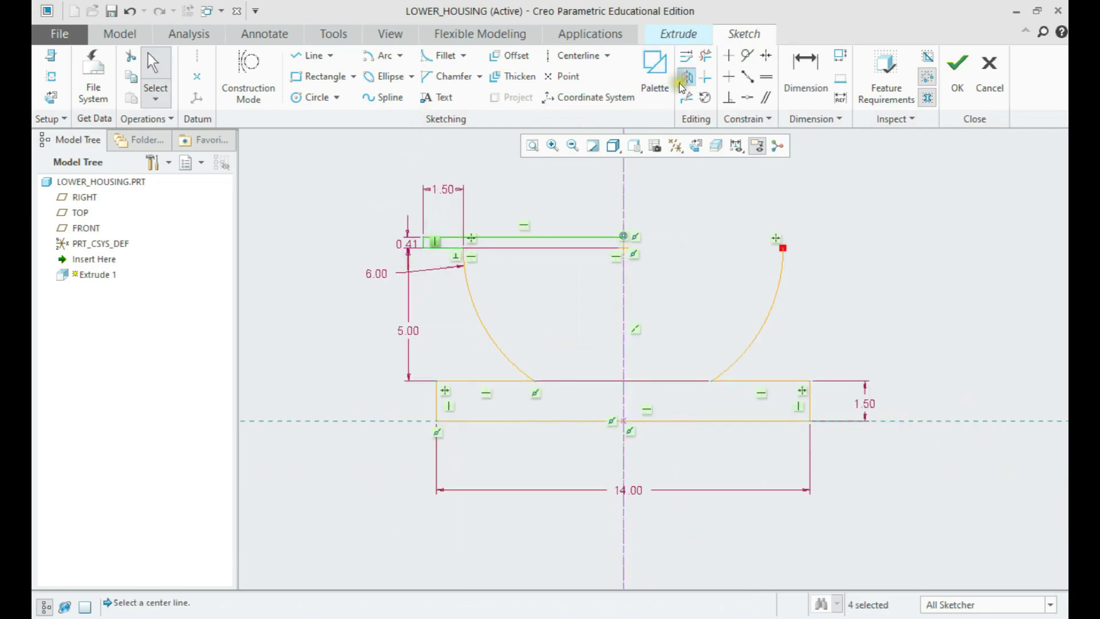
left_click(624, 186)
middle_click_drag(692, 187, 669, 218, "shift")
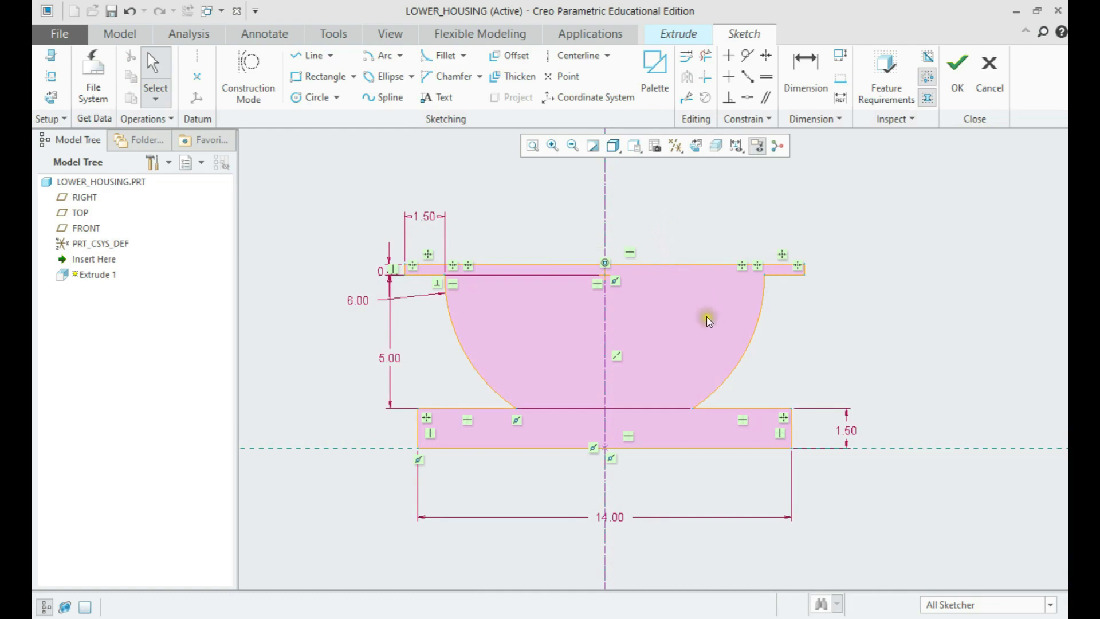
Step: Accept the sketch and extrude it symmetrically to an 8.83 depth
left_click(957, 72)
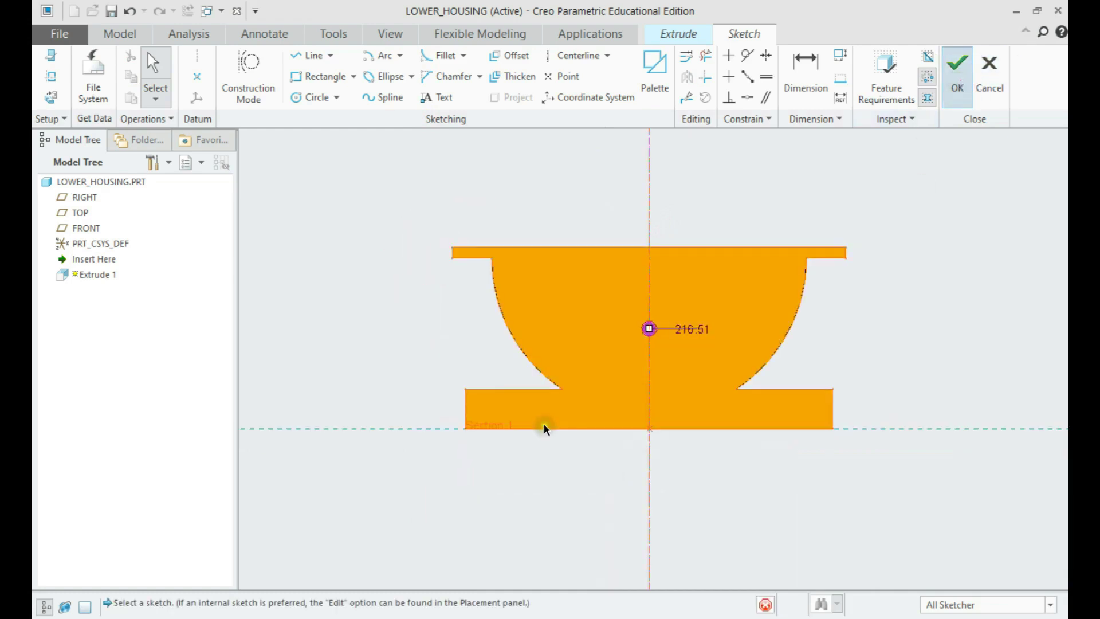
left_click(113, 76)
left_click(96, 138)
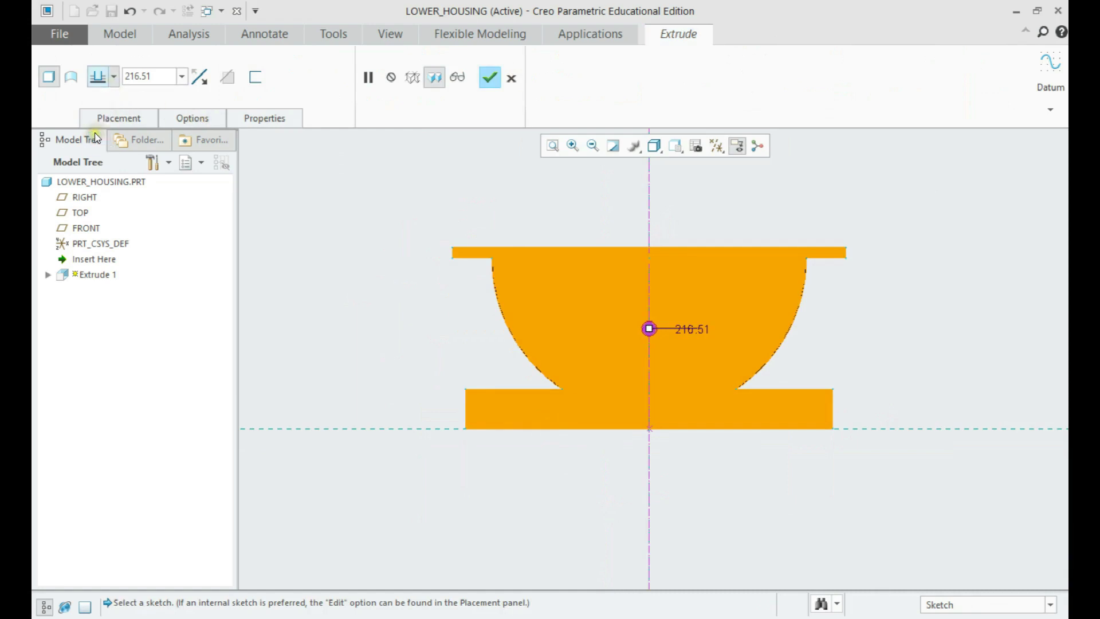
left_click(113, 76)
left_click(98, 118)
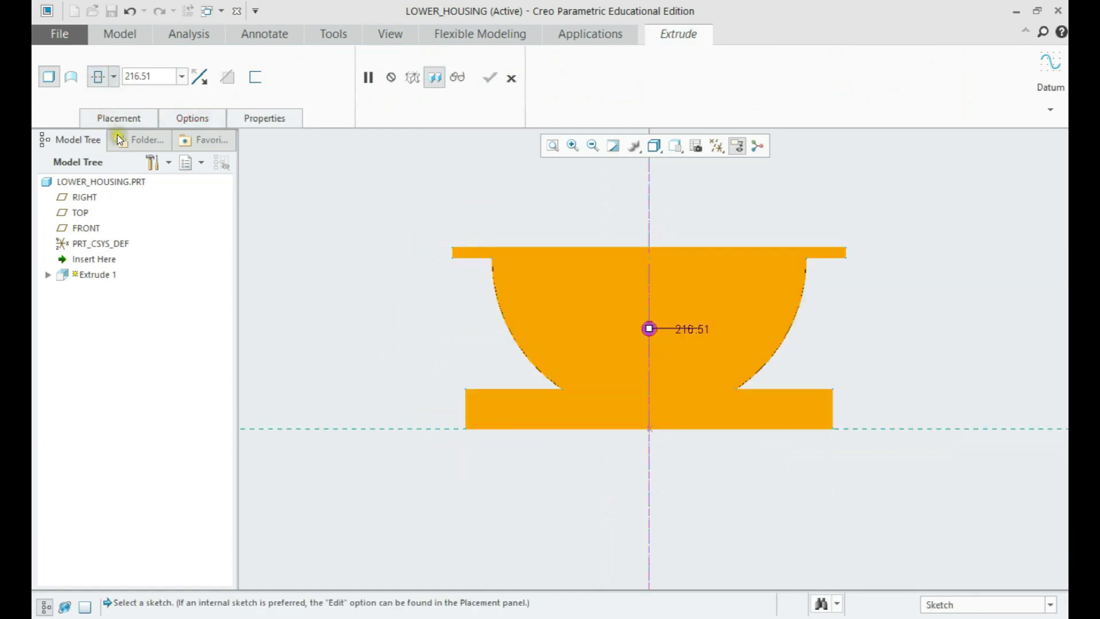
double_click(144, 79)
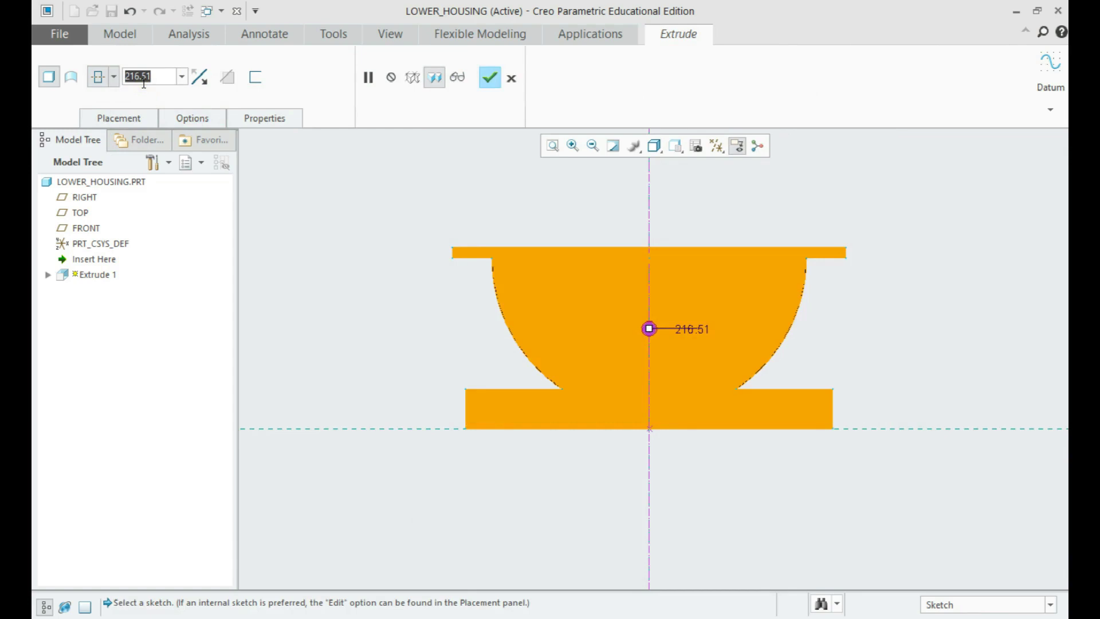
type("8.83")
key("Return")
middle_click(668, 331)
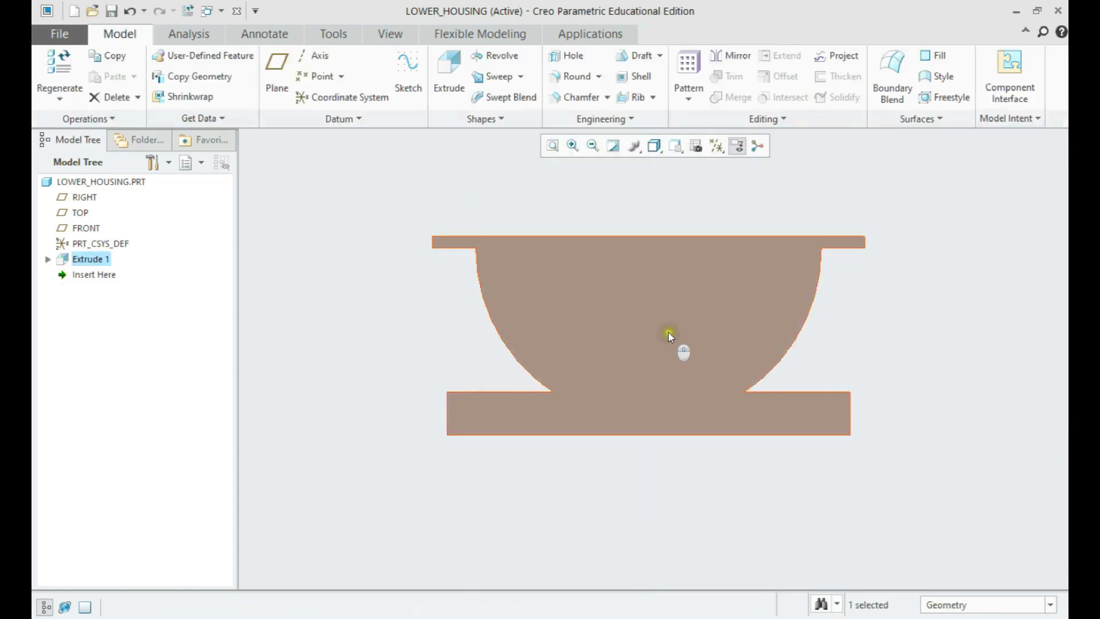
Step: Orbit the cradle into a 3-D view and turn datum plane display on
middle_click_drag(669, 335, 713, 339)
left_click(774, 504)
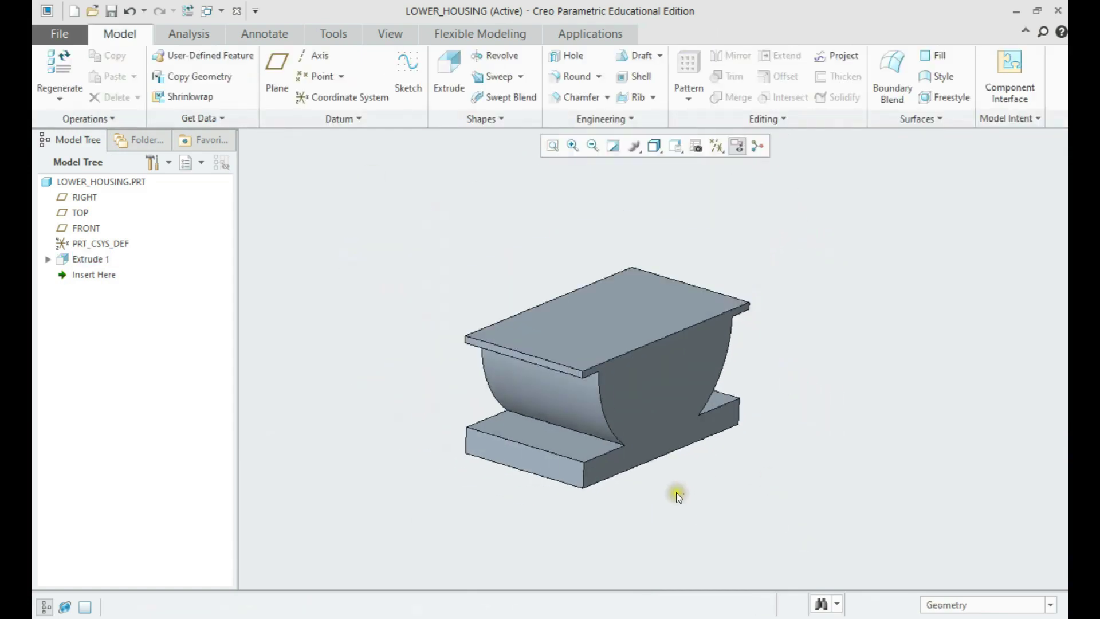
middle_click_drag(677, 496, 707, 437)
left_click(715, 147)
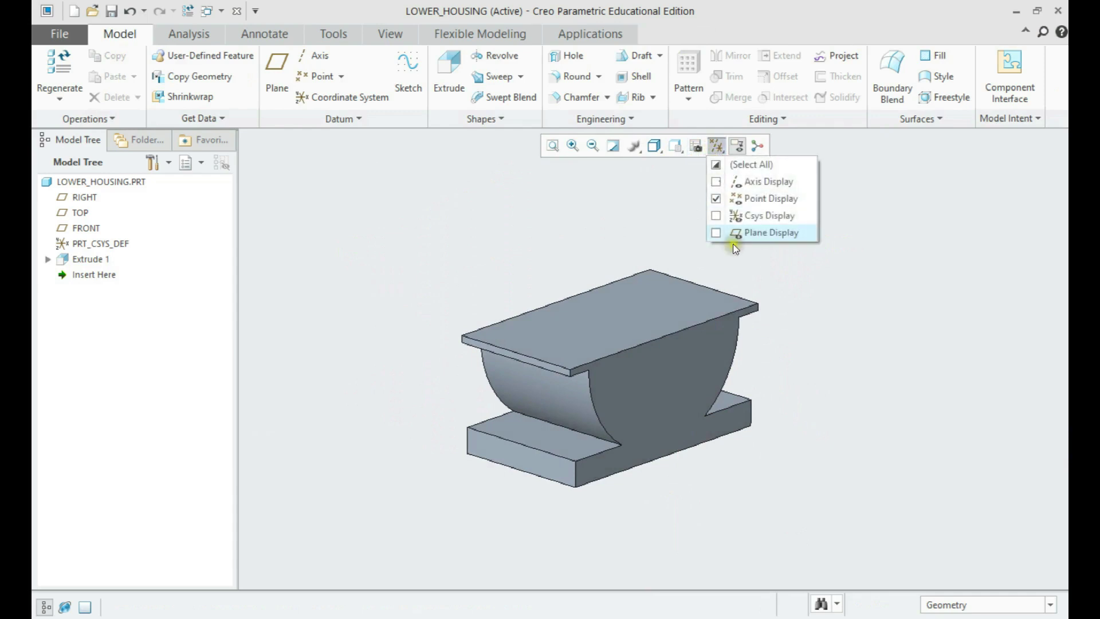
left_click(736, 240)
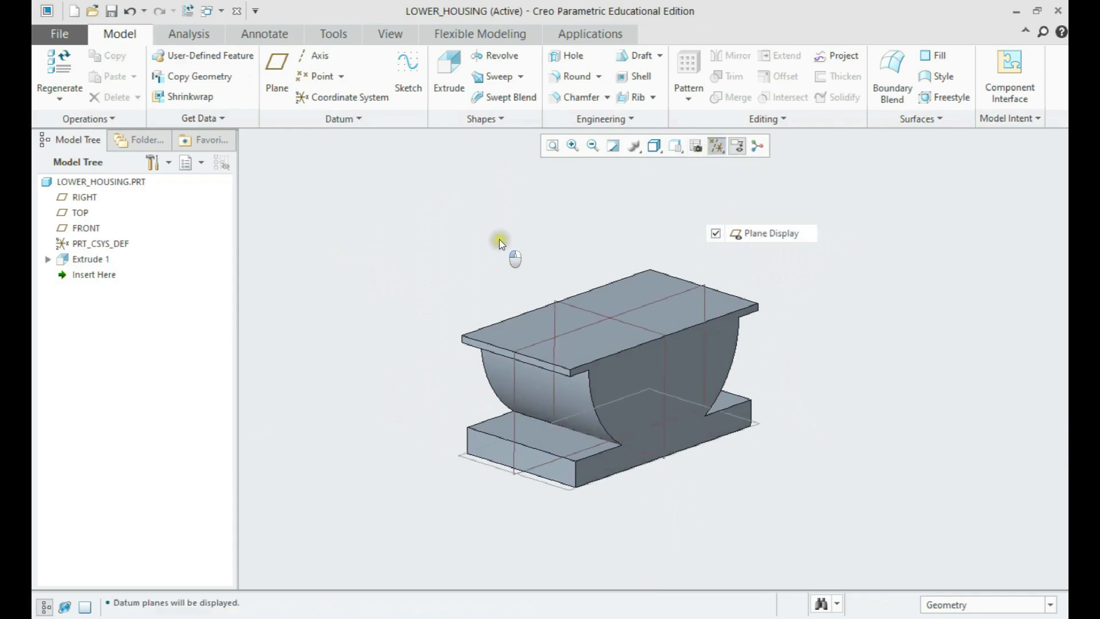
Step: Start a revolve on the TOP plane, replacing RIGHT and FRONT references with the block's top surface
left_click(483, 54)
left_click(569, 303)
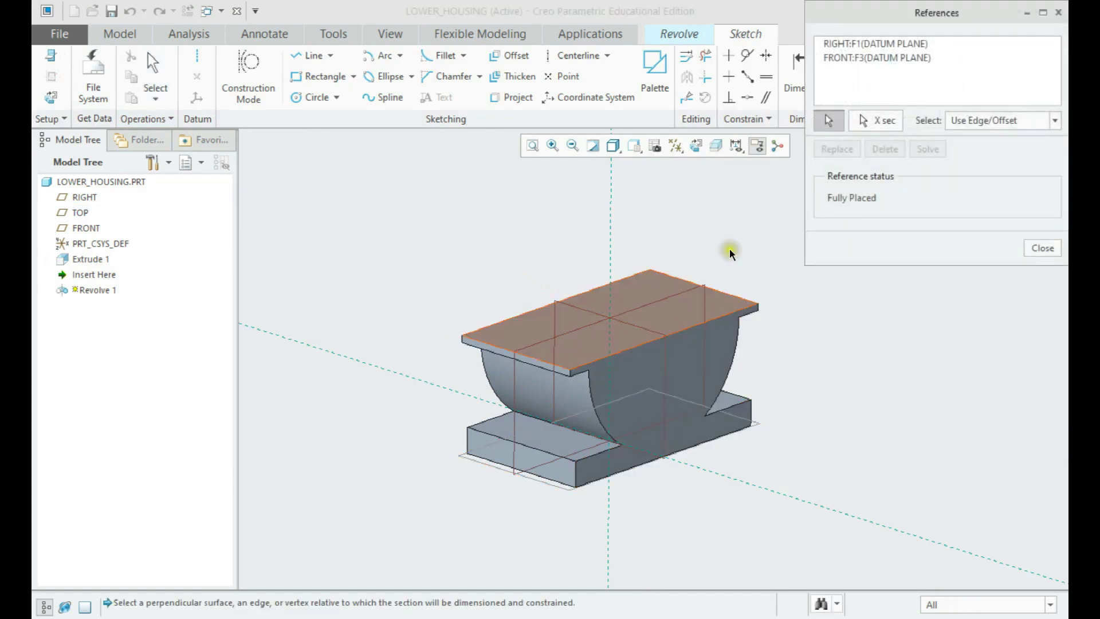
left_click(854, 44)
left_click(856, 58, "ctrl")
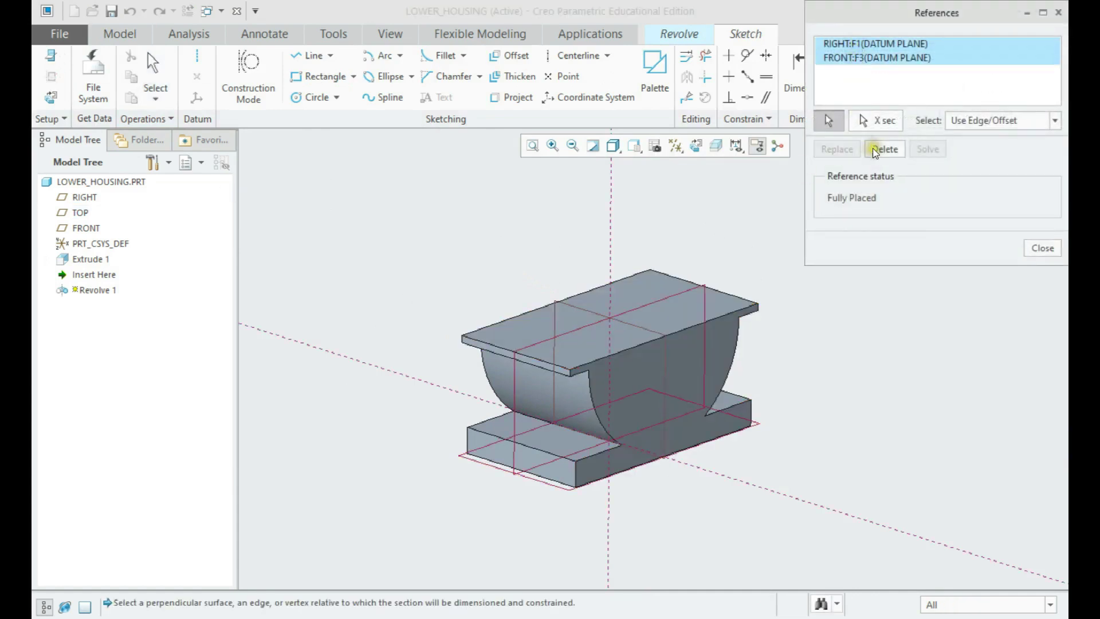
left_click(884, 149)
left_click(532, 334)
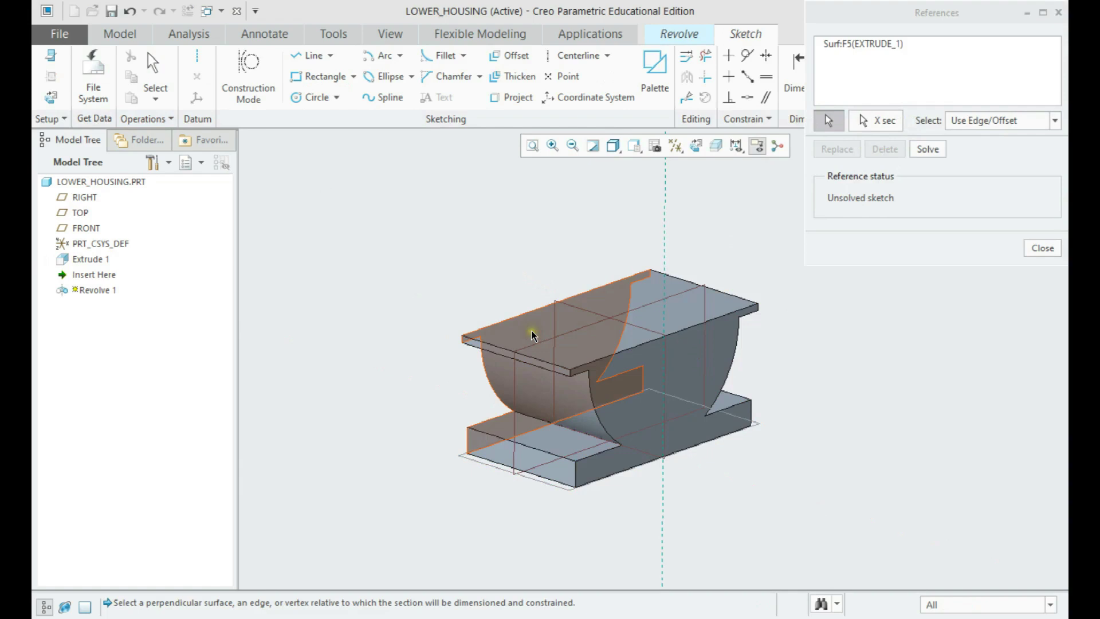
left_click(531, 328)
left_click(623, 289)
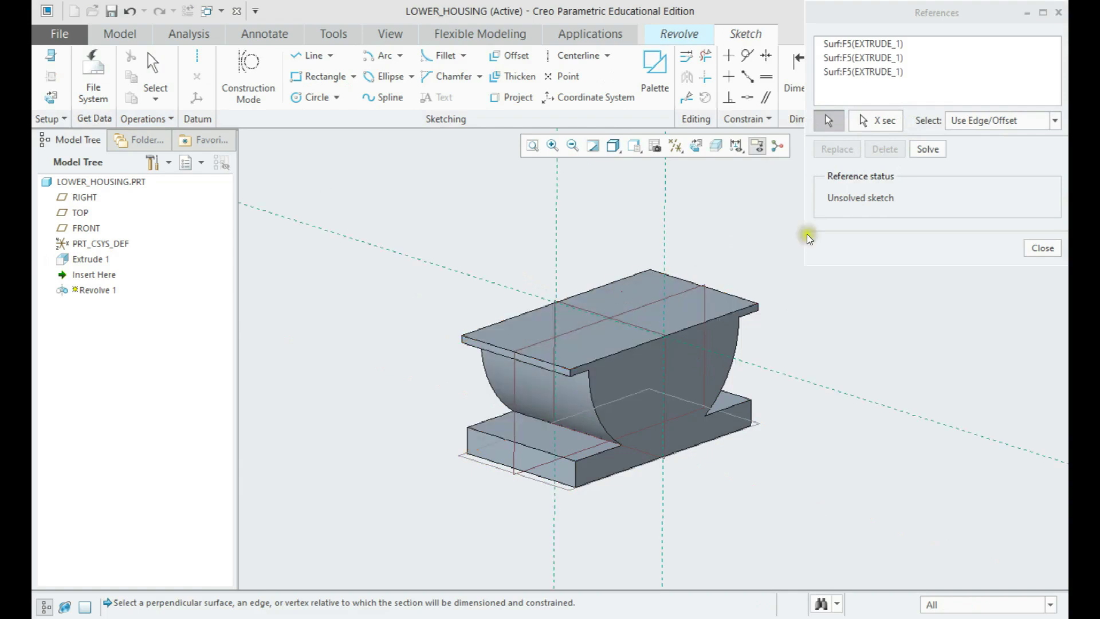
left_click(927, 149)
left_click(1042, 248)
Step: Hide the datum planes and orient the revolve sketch face-on
left_click(697, 149)
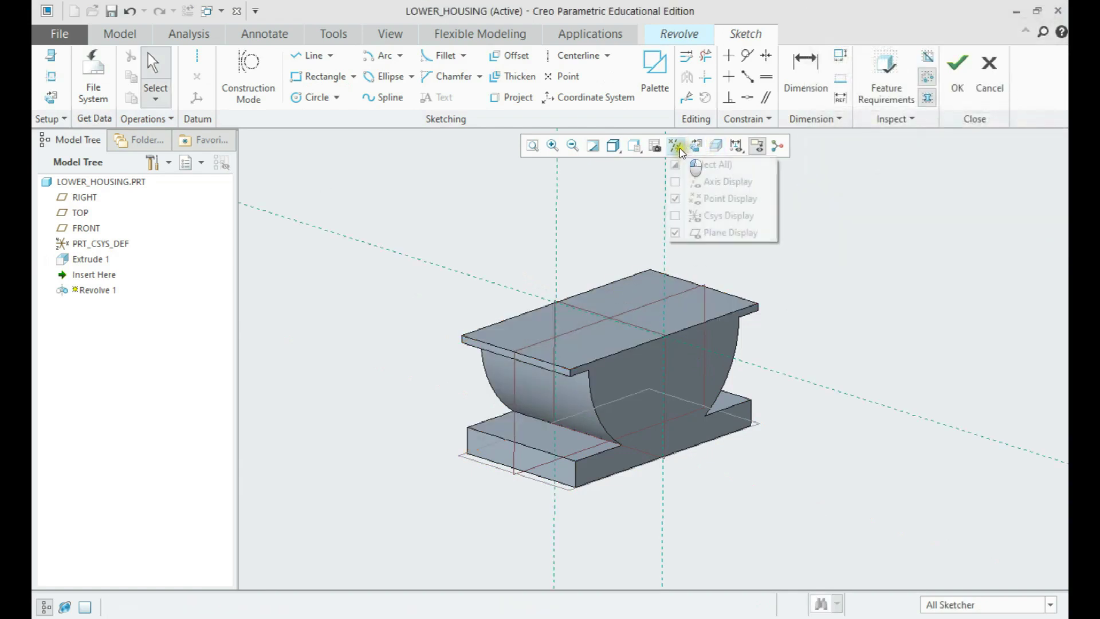
left_click(719, 234)
left_click(52, 97)
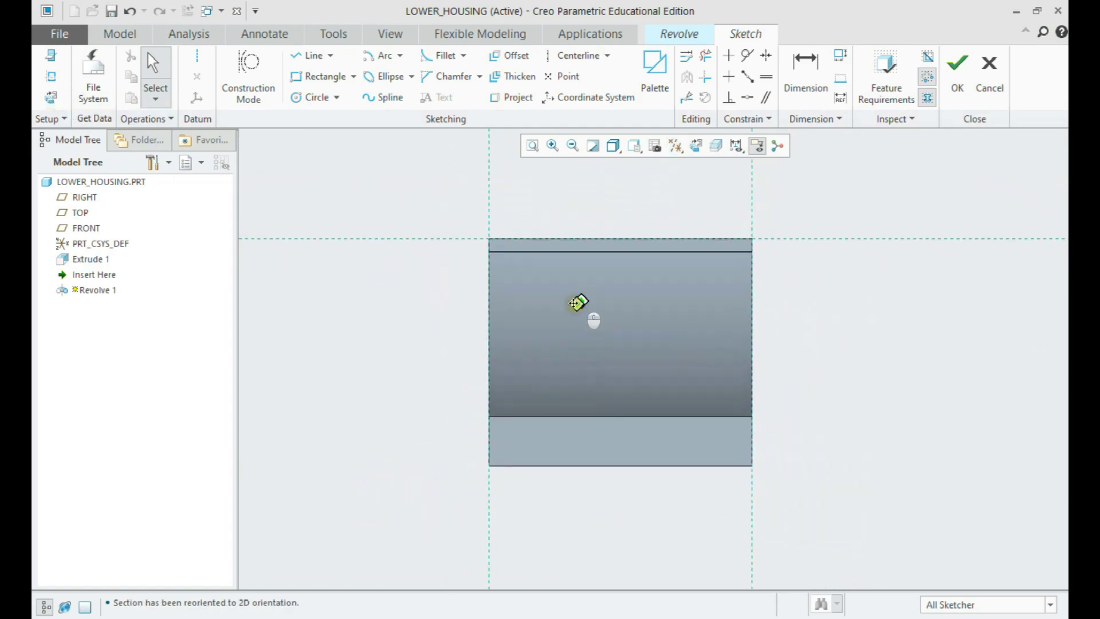
Step: Draw a horizontal centerline along the block's top edge
left_click(575, 55)
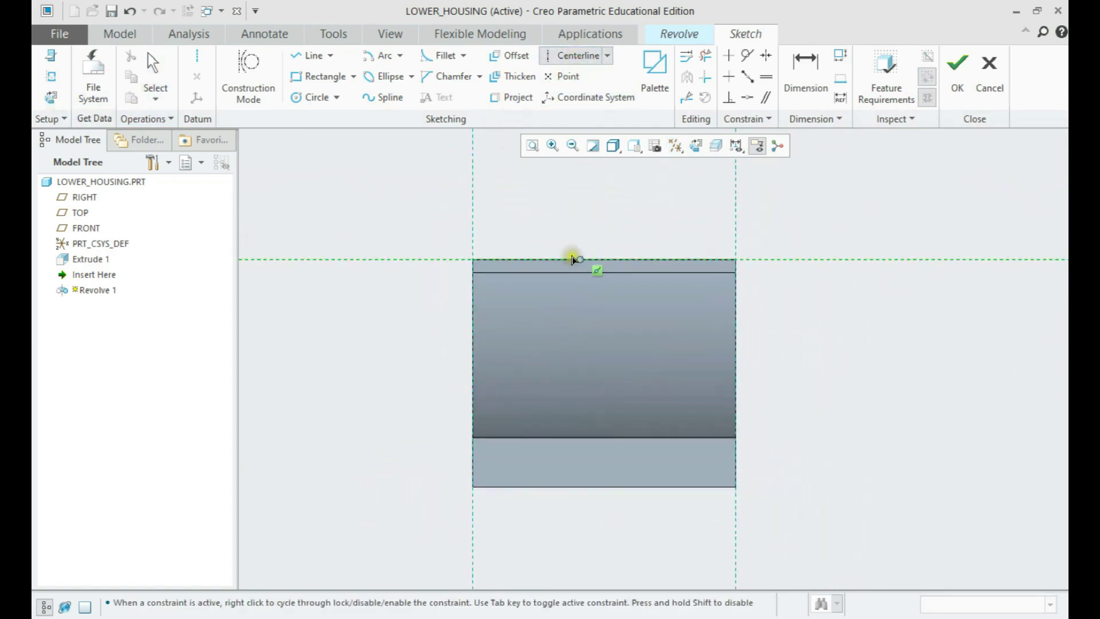
left_click(551, 259)
middle_click(630, 201)
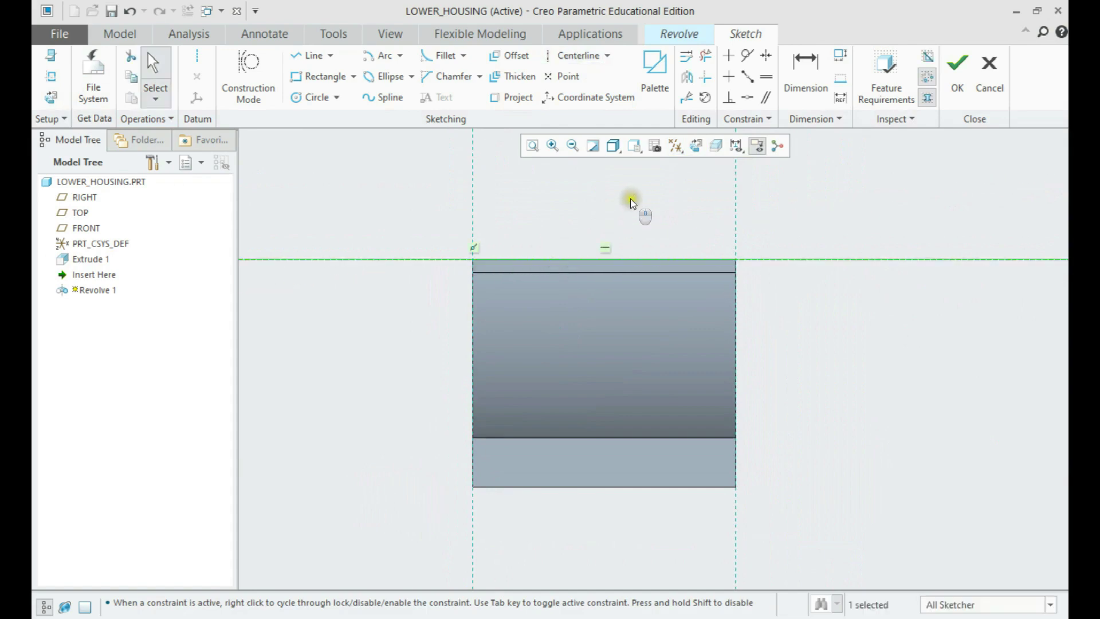
Step: Draw the closed stepped cut profile from the top-left corner around and back
left_click(304, 57)
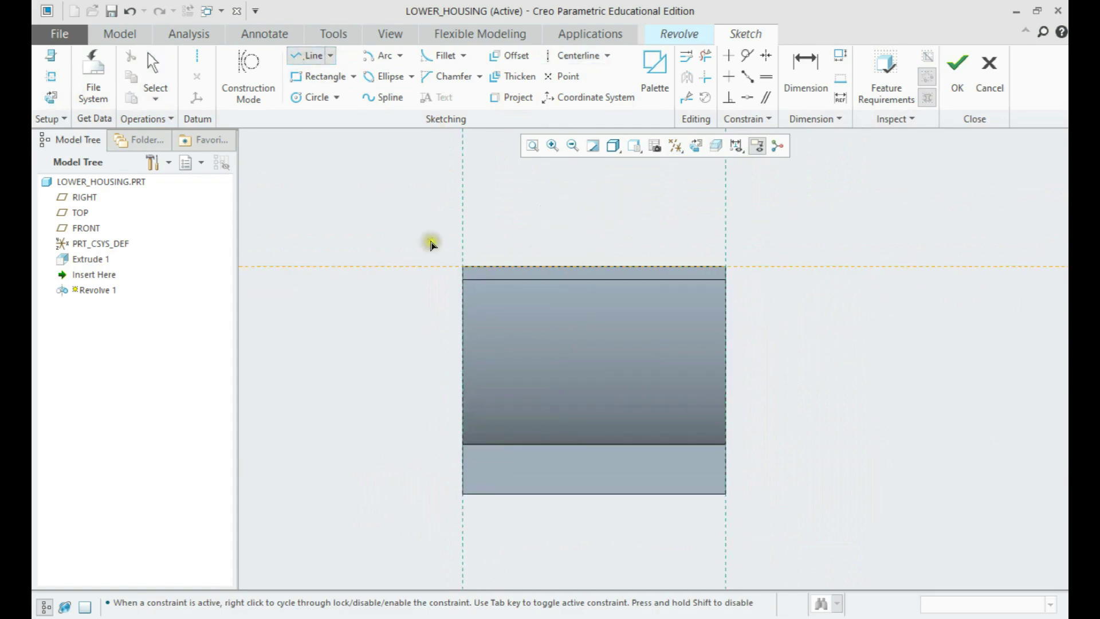
left_click(462, 267)
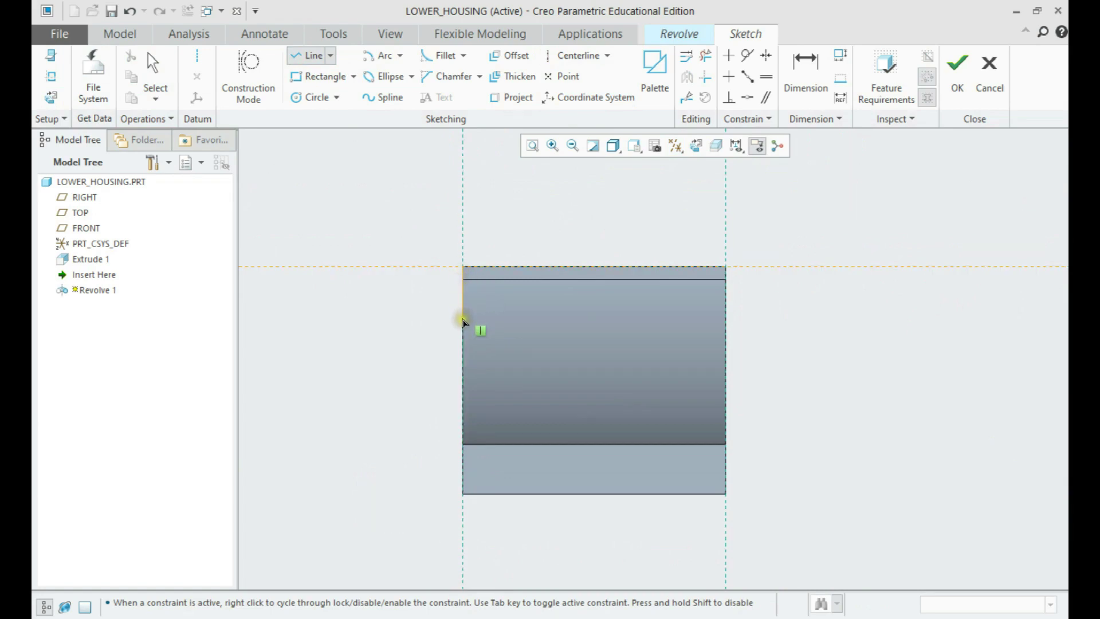
left_click(462, 319)
left_click(476, 319)
left_click(471, 427)
middle_click(471, 427)
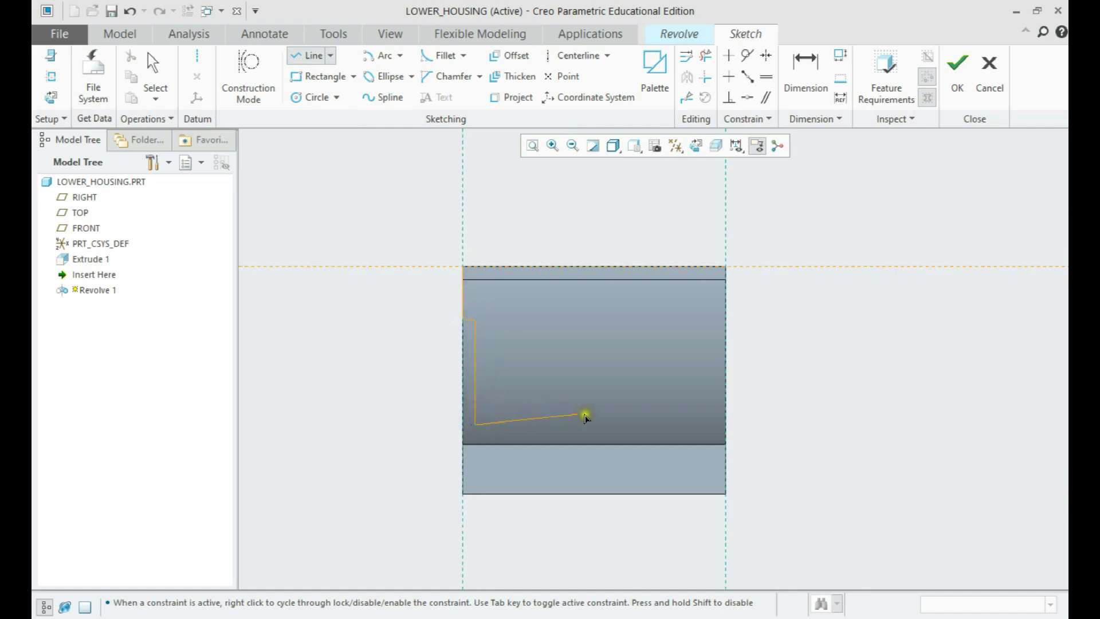
left_click(715, 425)
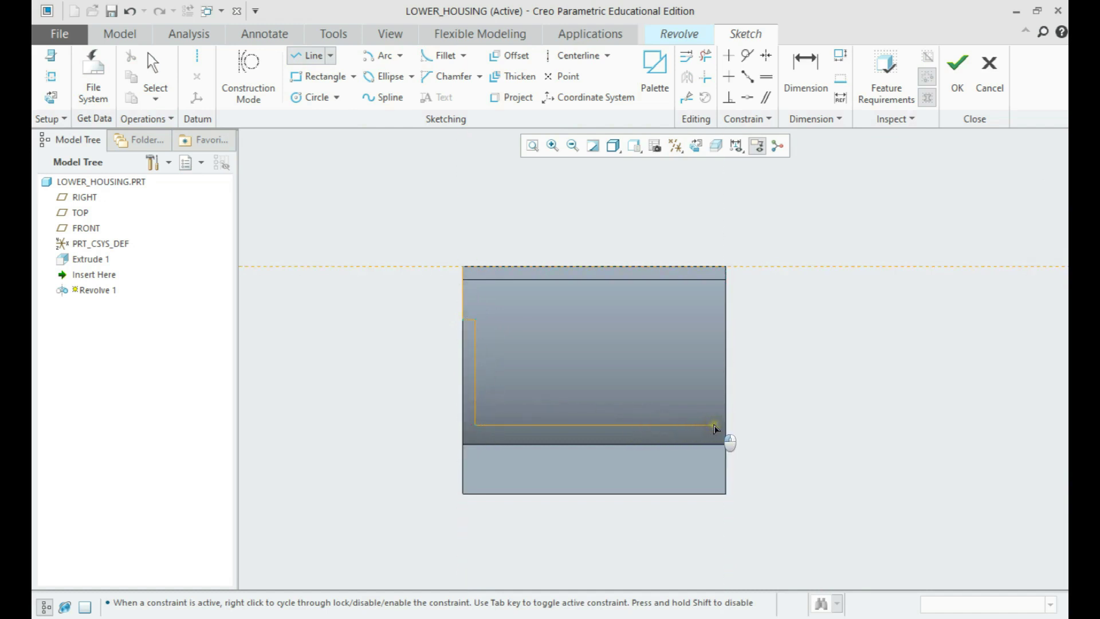
left_click(715, 394)
left_click(726, 394)
left_click(726, 266)
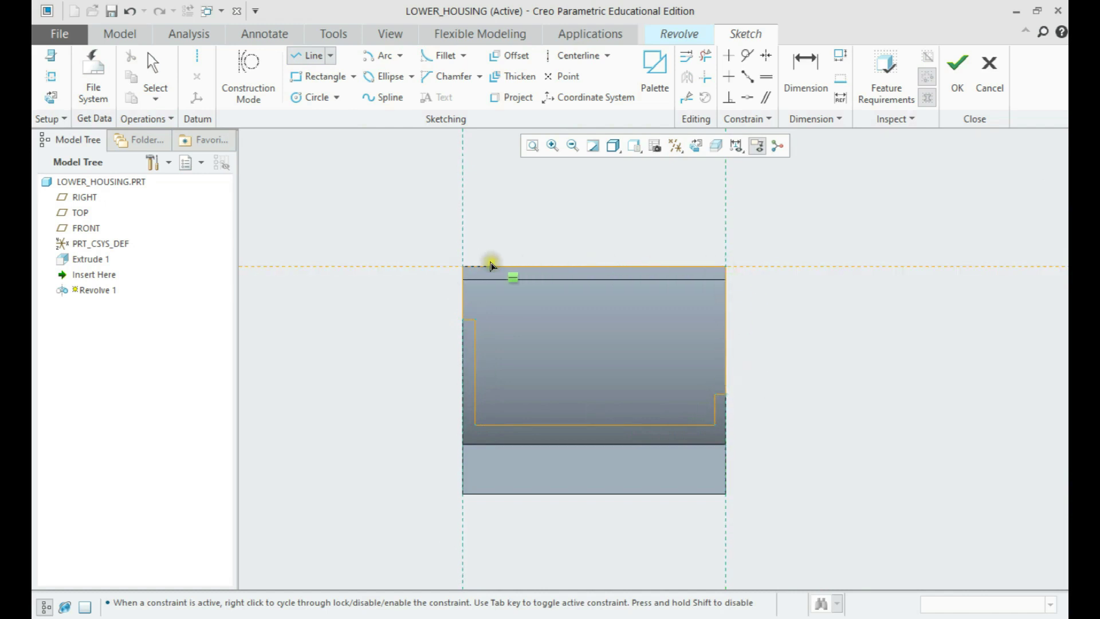
left_click(462, 266)
Step: Finish the stepped profile and delete the stray 3.23 dimension
middle_click(436, 232)
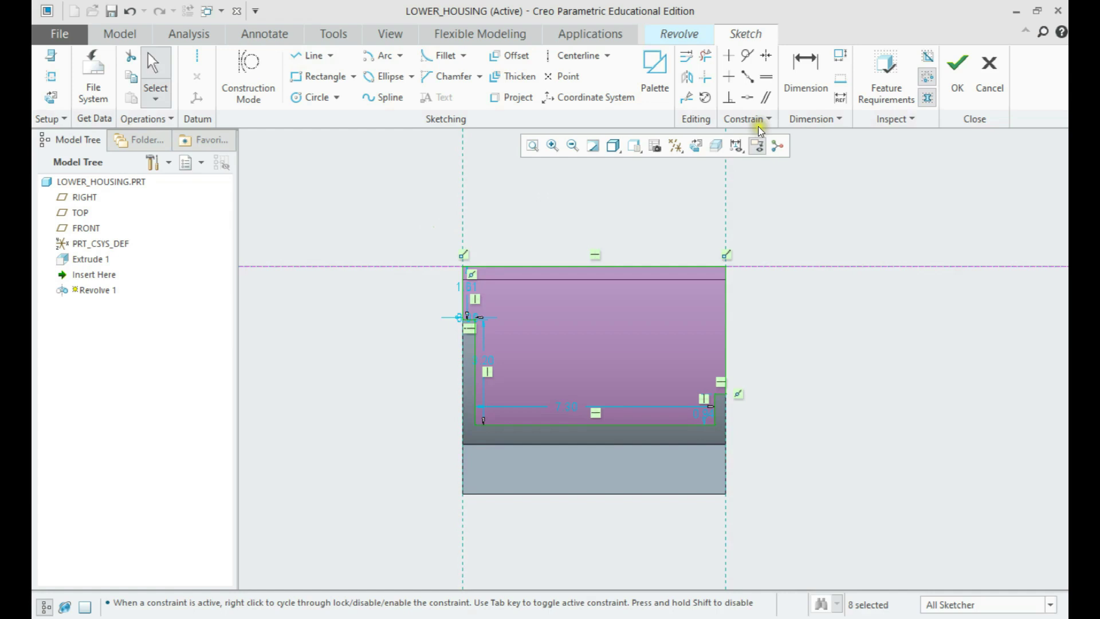
left_click(800, 68)
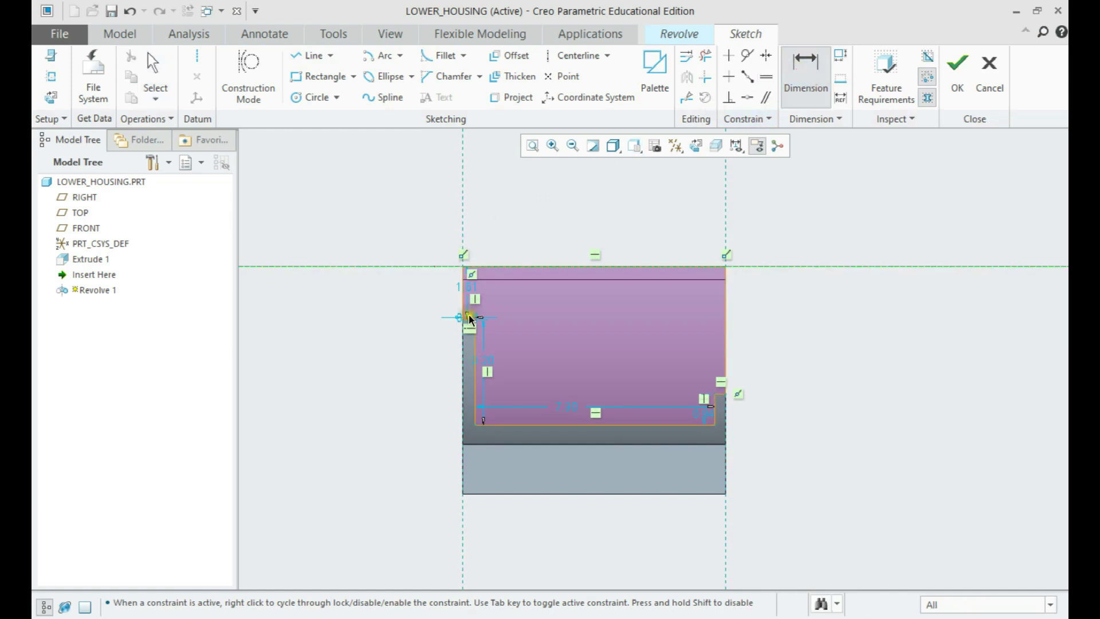
scroll(468, 318, "down", 1)
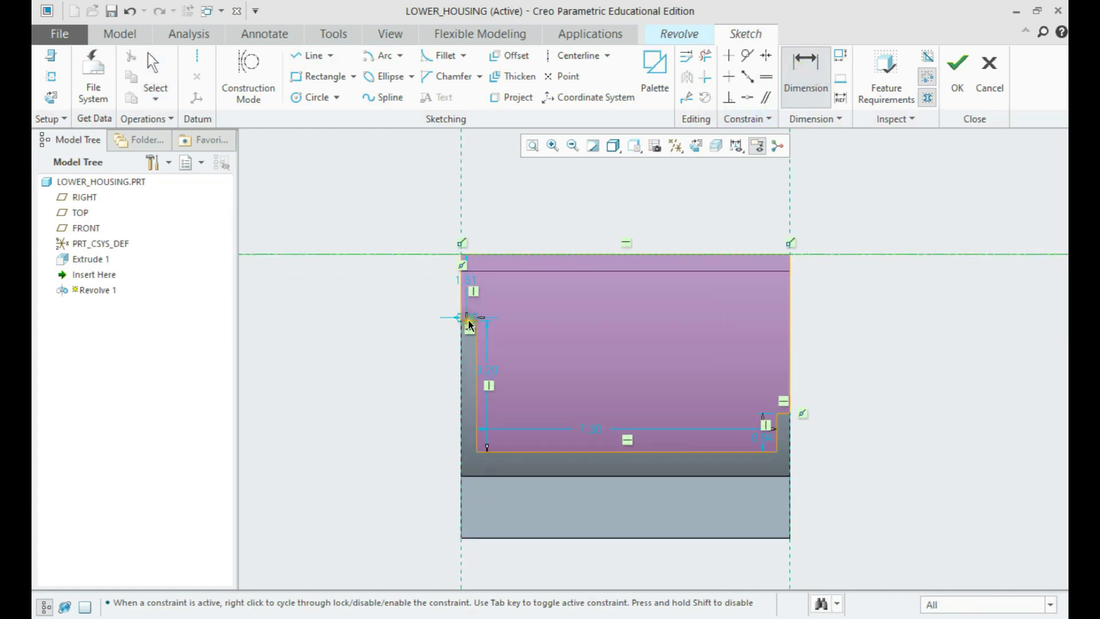
middle_click(415, 284)
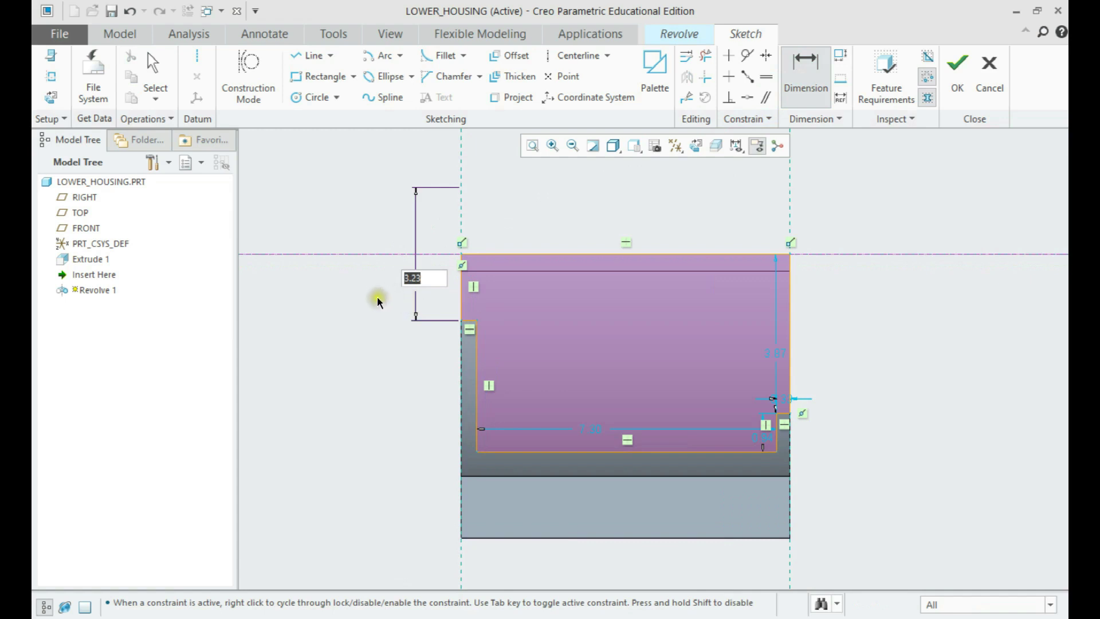
middle_click(377, 296)
left_click(400, 313)
key("Delete")
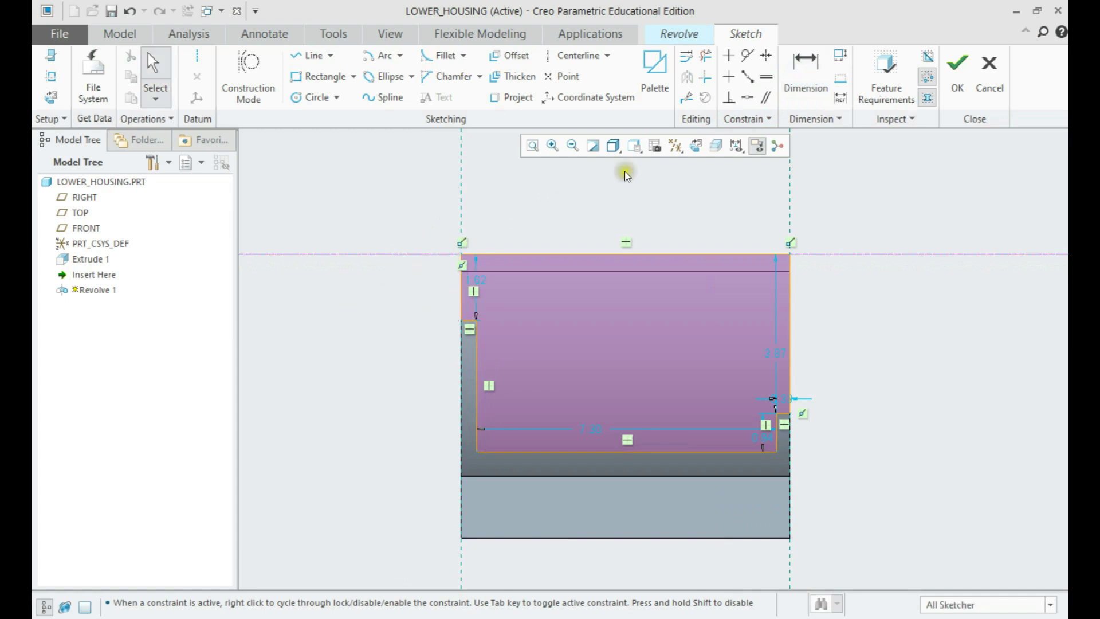
Step: Dimension the left step to 1.50 and the right step to 4.88 from the centerline
left_click(805, 72)
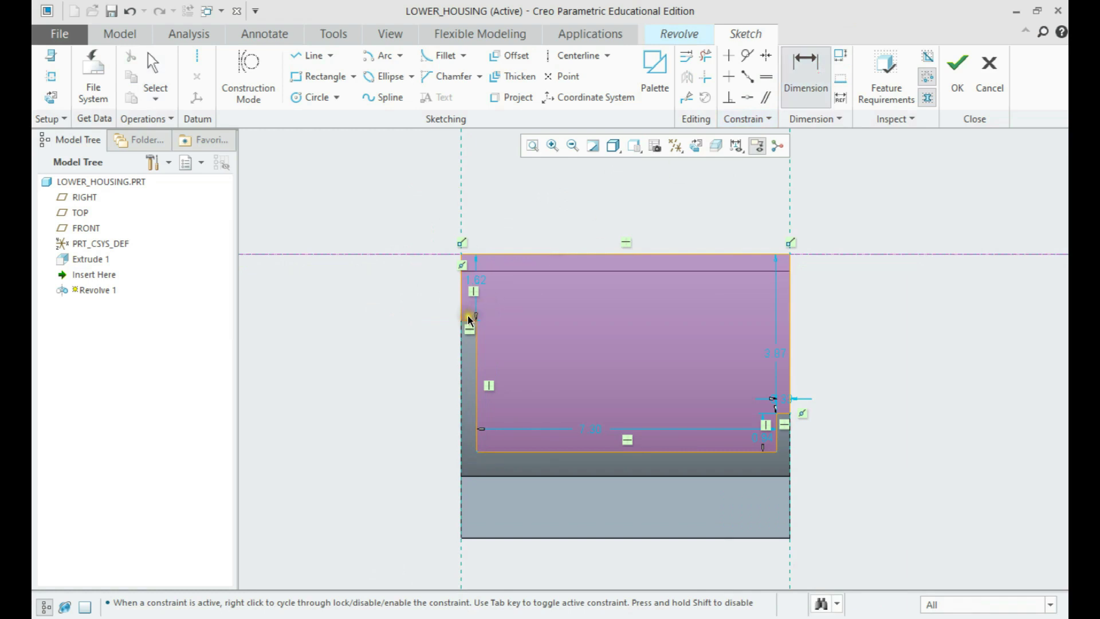
left_click(423, 265)
middle_click(420, 281)
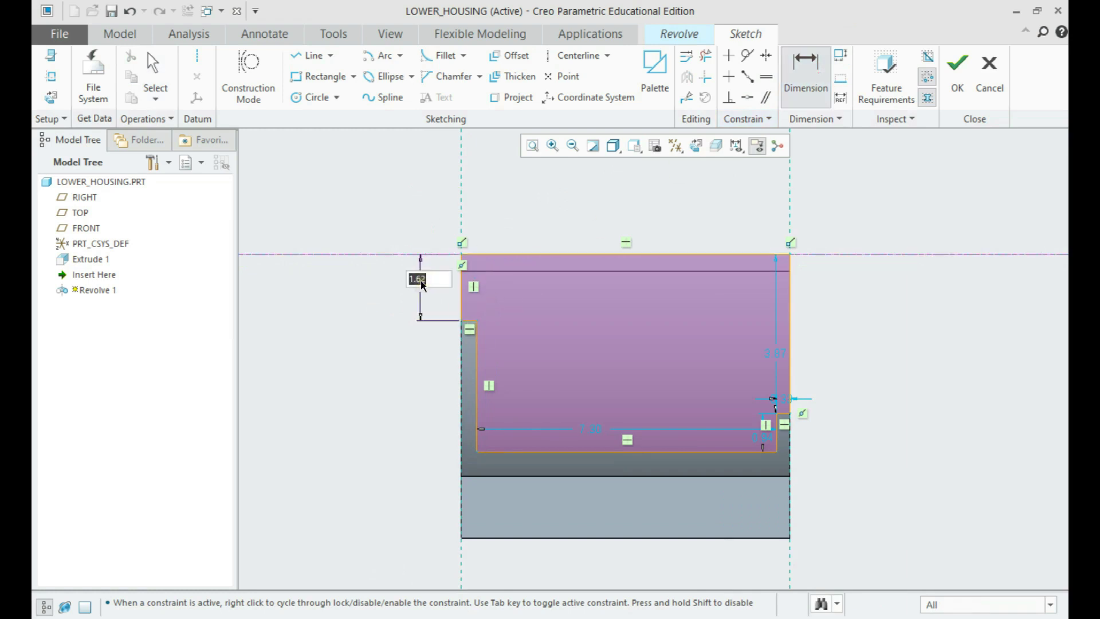
type("1.5")
key("Return")
left_click(783, 417)
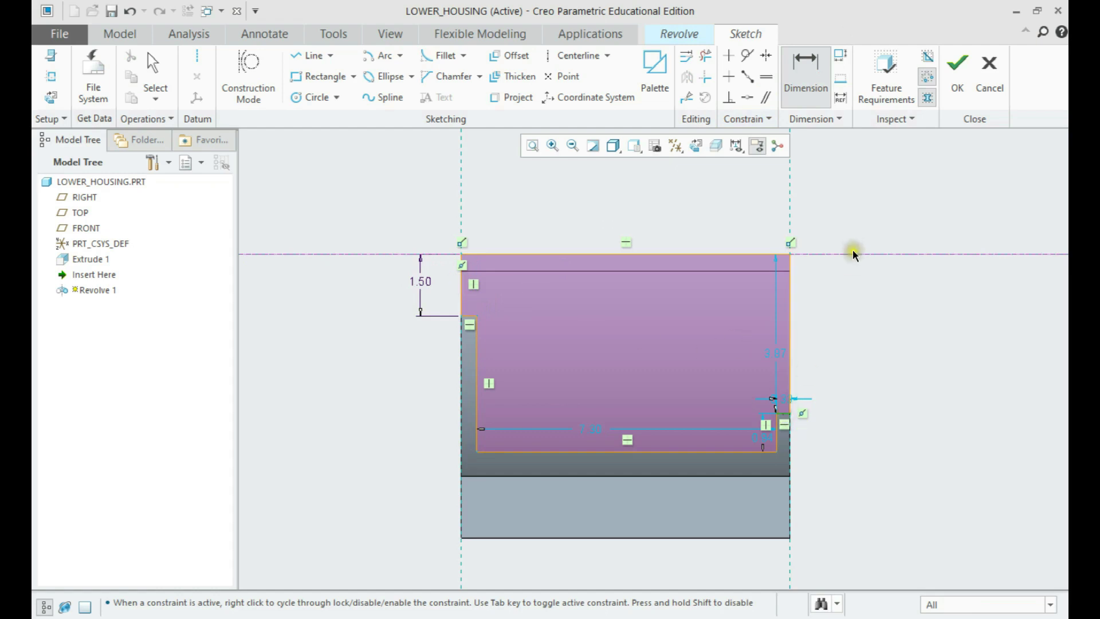
left_click(850, 252)
middle_click(847, 329)
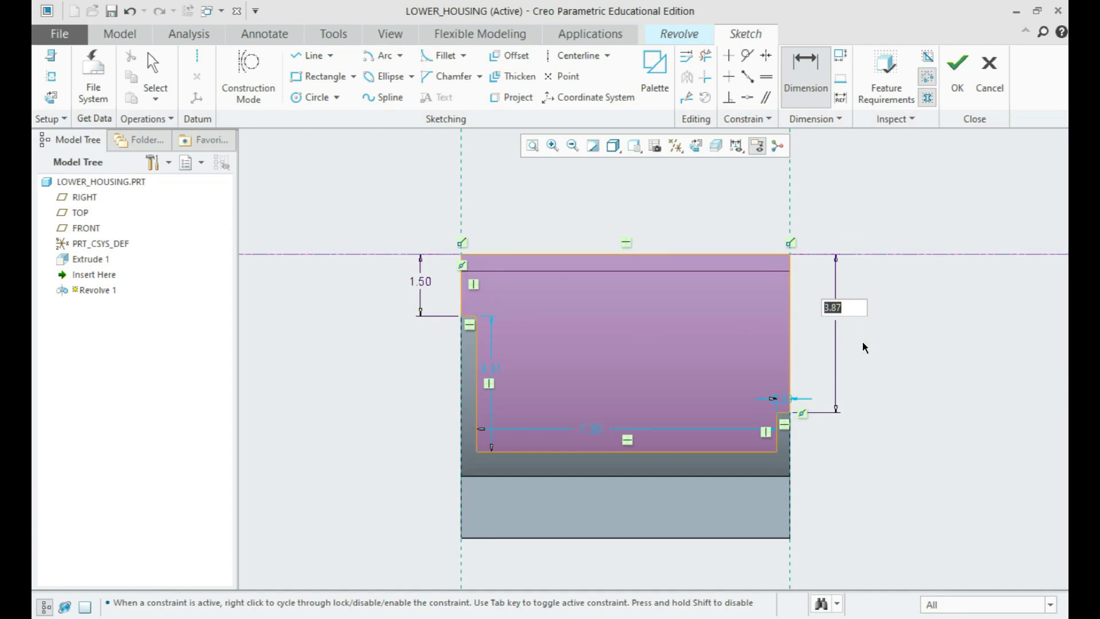
type("4.")
type("8")
key("Return")
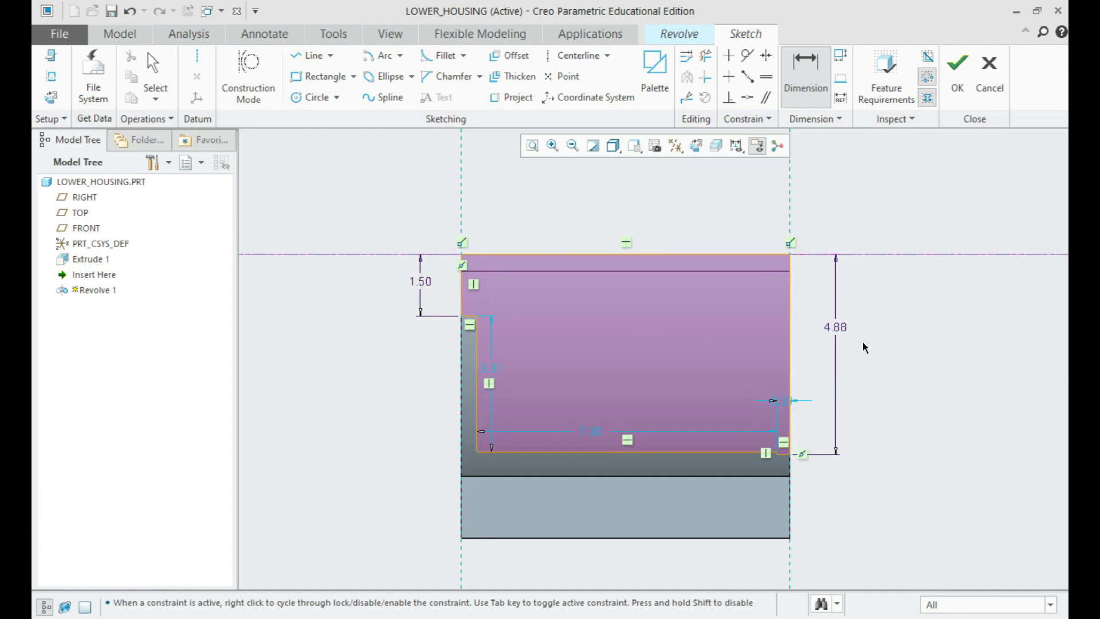
middle_click(865, 360)
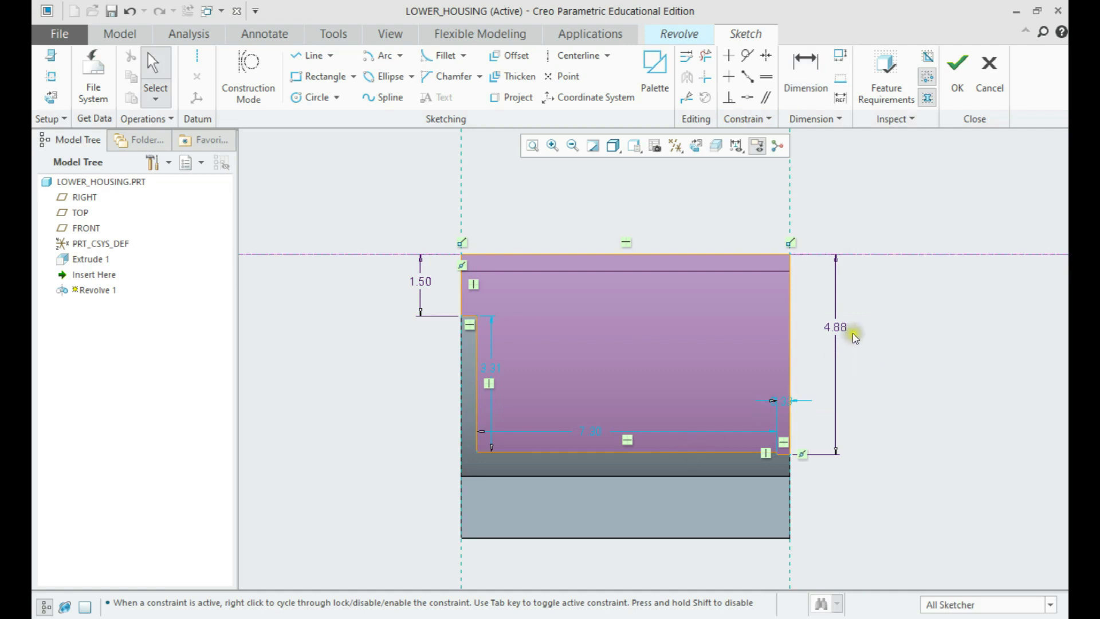
Step: Dimension the profile's overall depth from bottom edge to top reference at 5.75
left_click(805, 86)
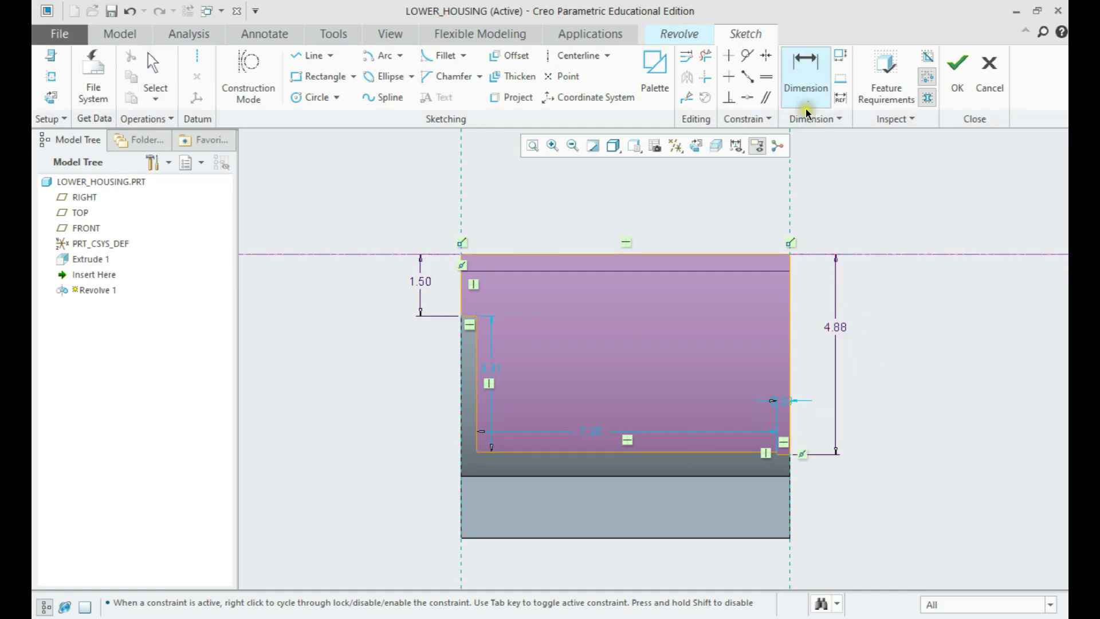
left_click(674, 450)
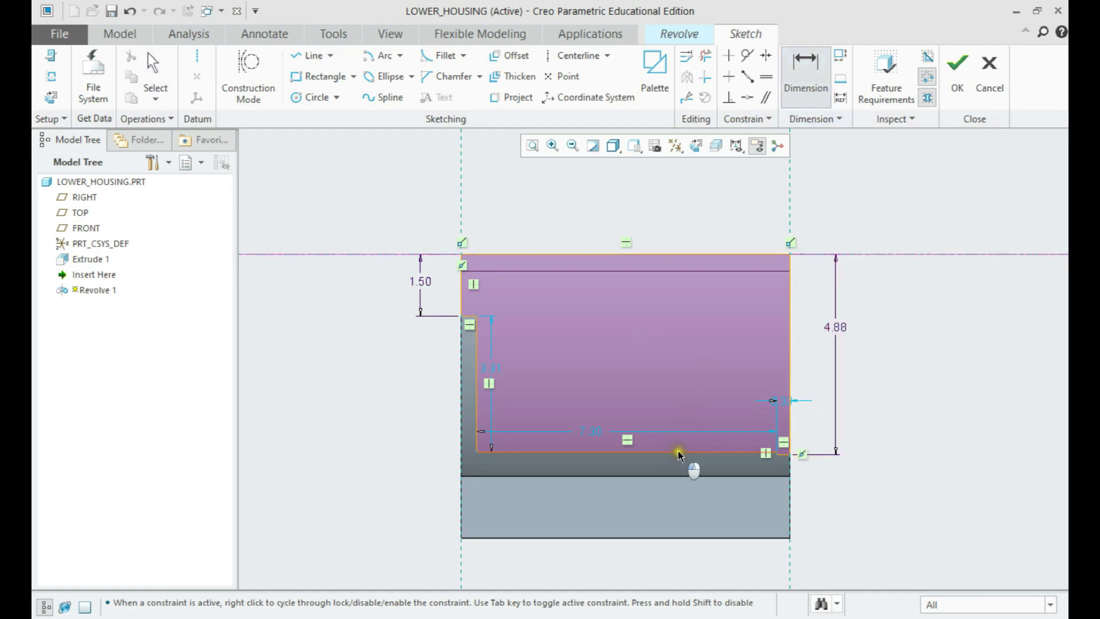
left_click(894, 256)
middle_click(680, 345)
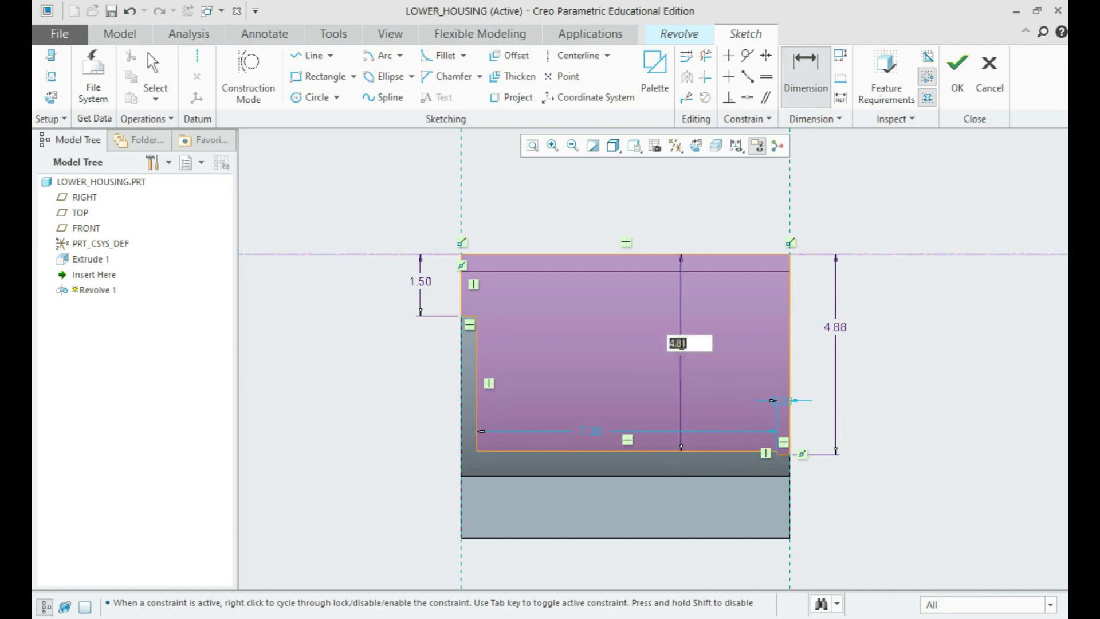
type("6-0.25")
key("Return")
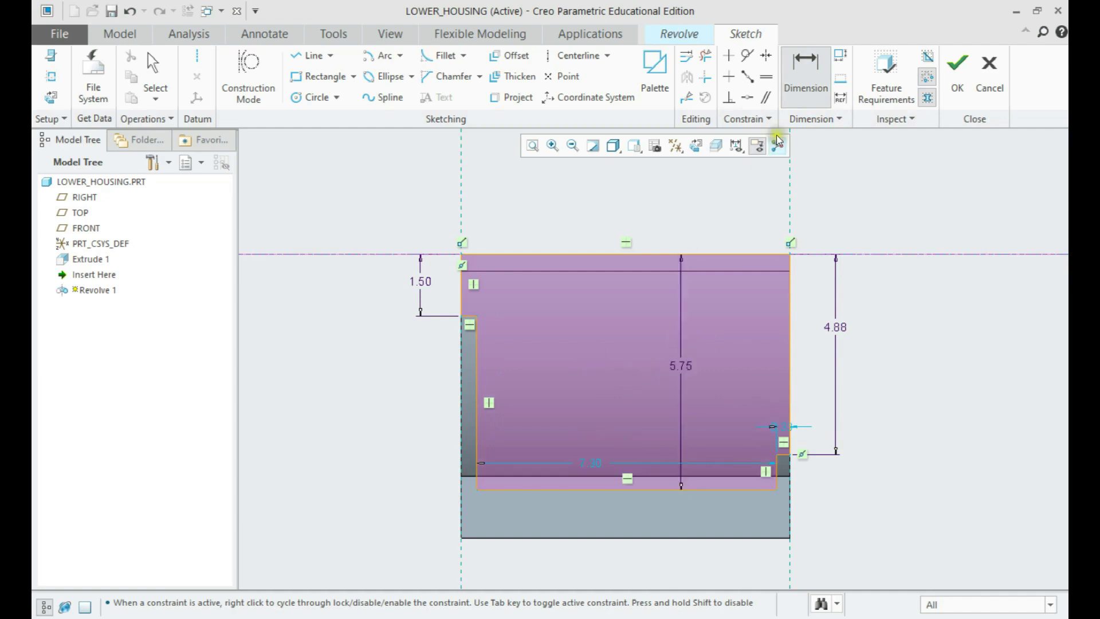
Step: Set the left wall thickness dimension to 0.25
left_click(818, 79)
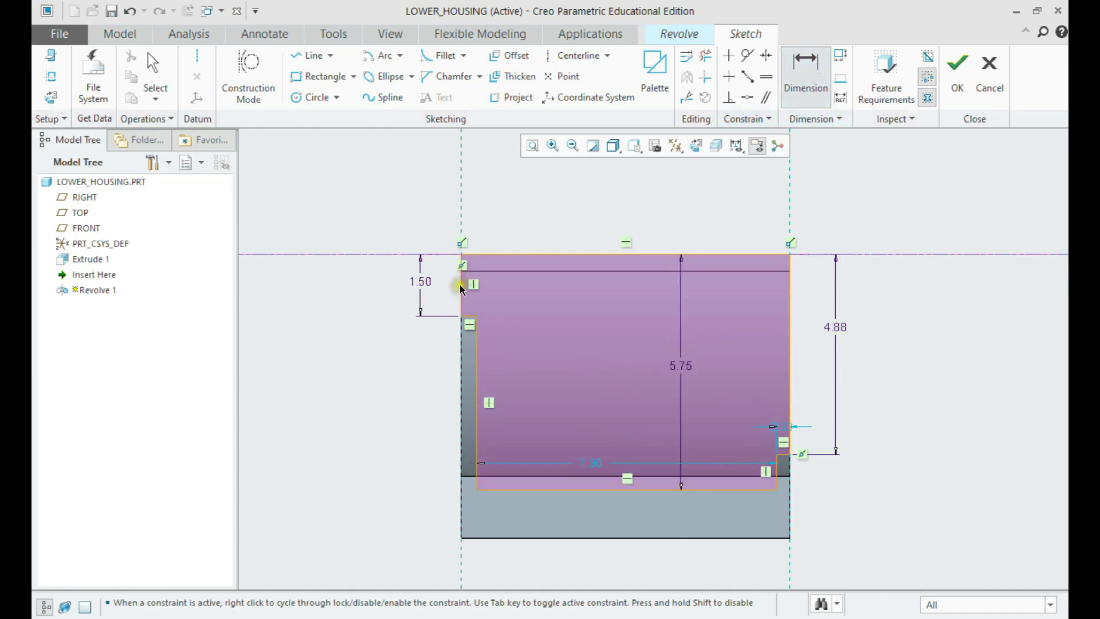
left_click(477, 351)
middle_click(422, 220)
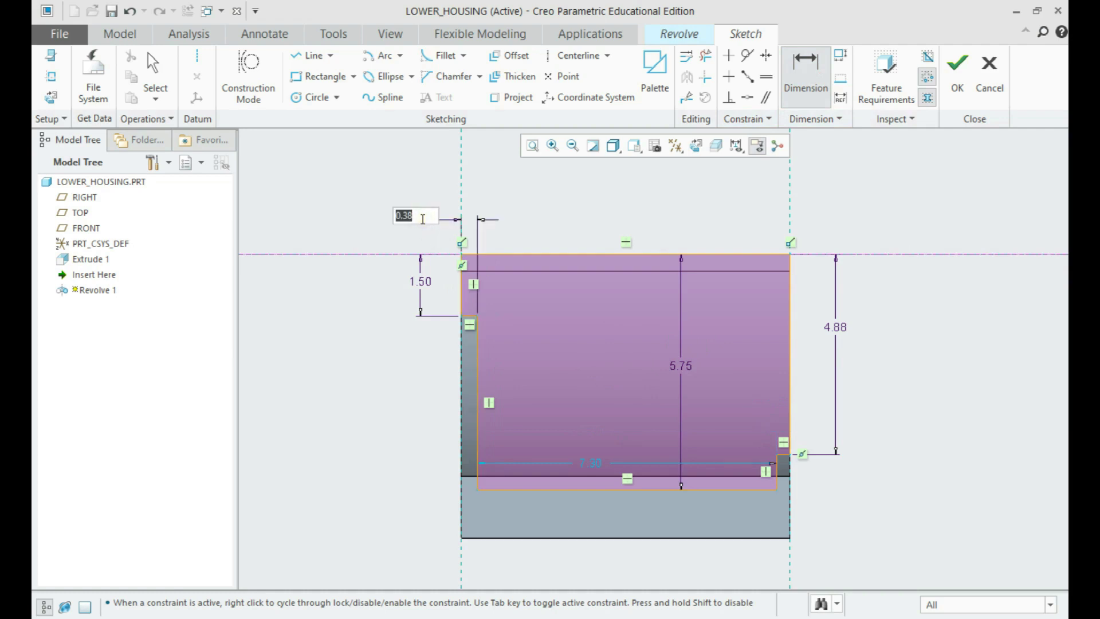
type("0.")
key("Return")
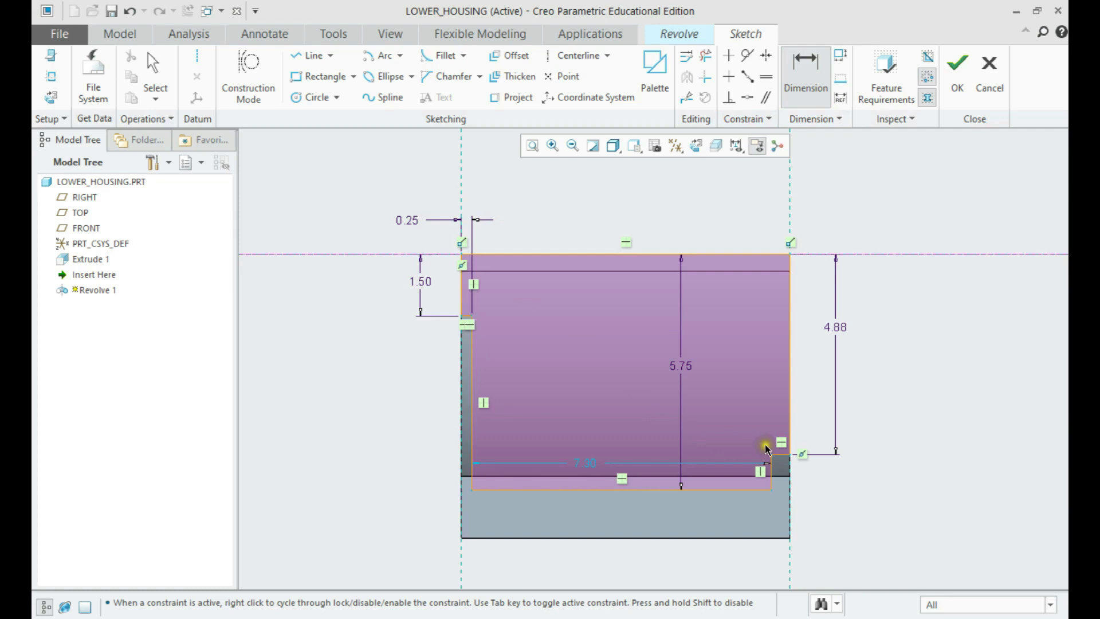
Step: Dimension the right wall between its inner and outer lines at 0.25
left_click(772, 474)
left_click(790, 491)
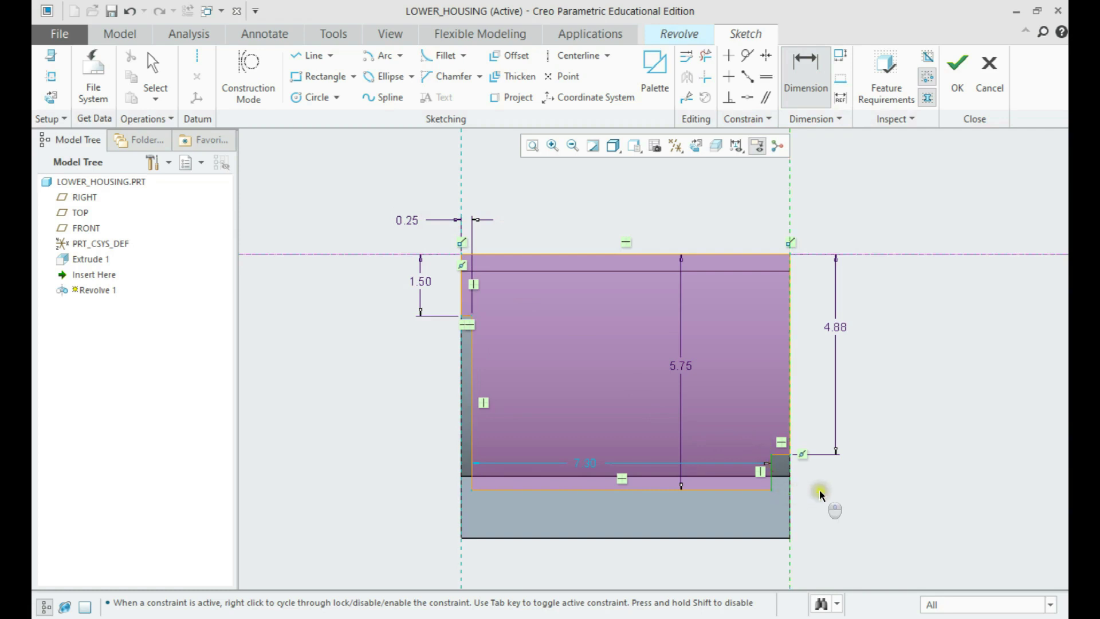
middle_click(822, 490)
type("0.25")
key("Return")
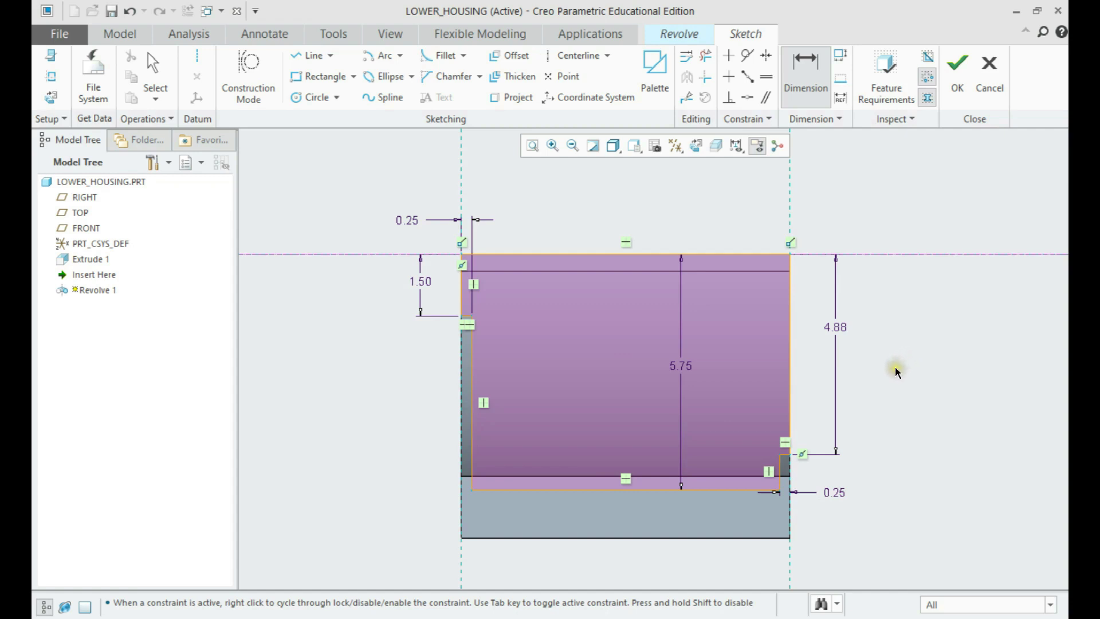
middle_click(905, 356)
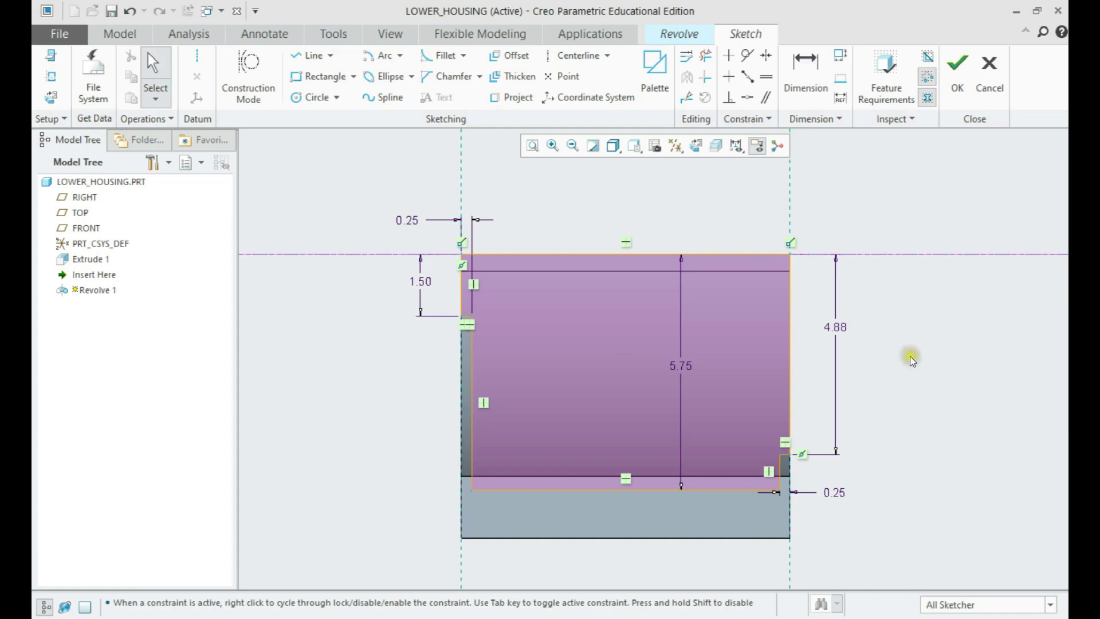
Step: Accept the section and complete Revolve 1 as a Remove Material cut through the cradle
left_click(957, 71)
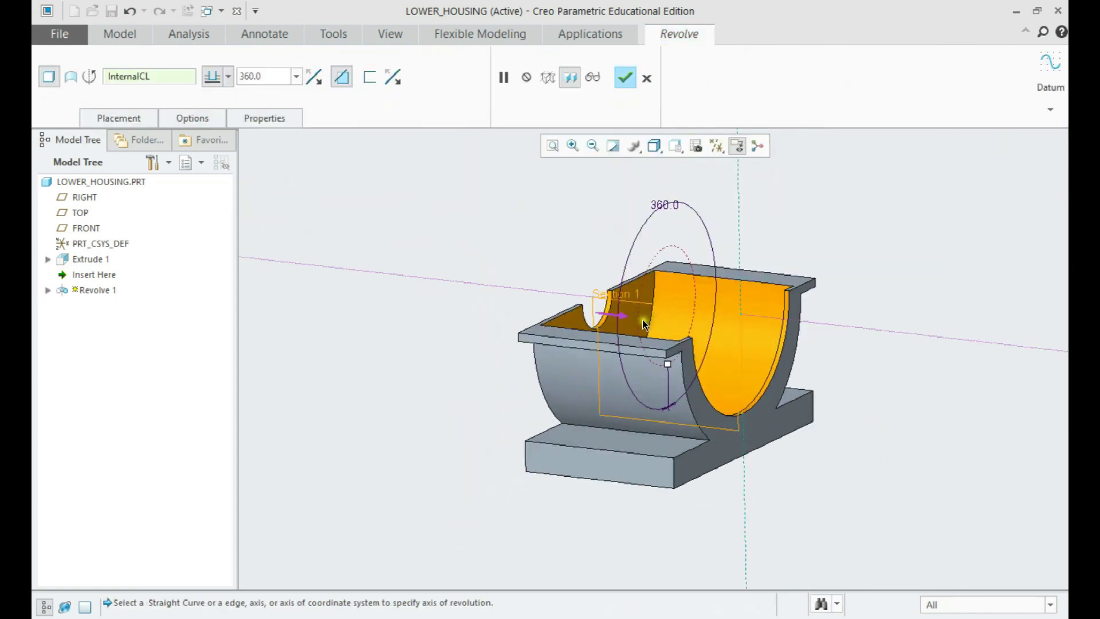
left_click(342, 77)
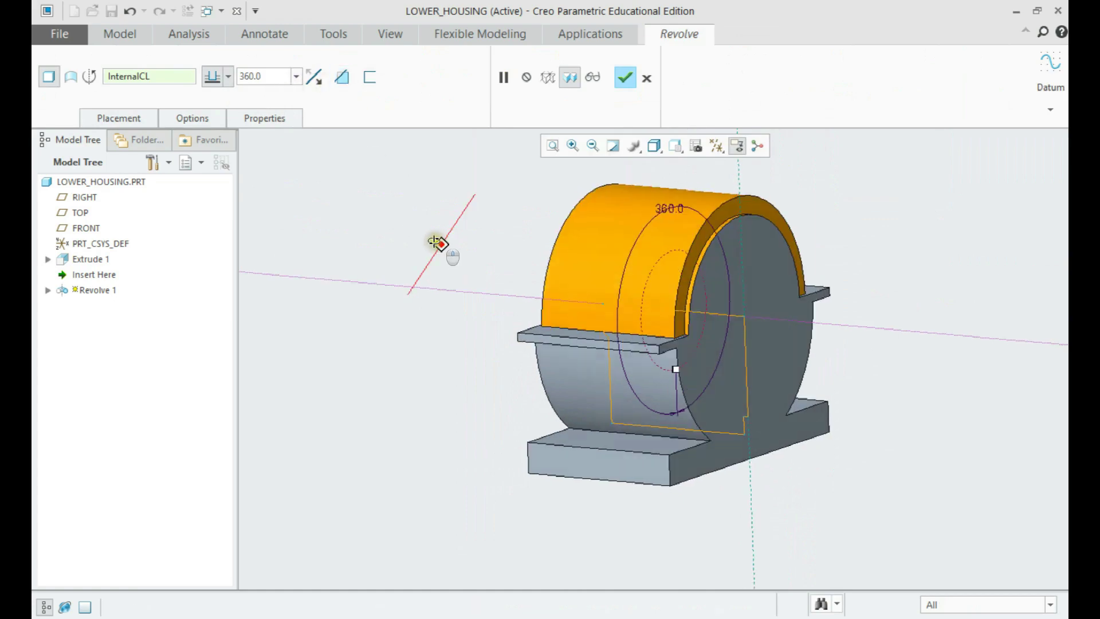
left_click(341, 77)
scroll(542, 249, "down", 2)
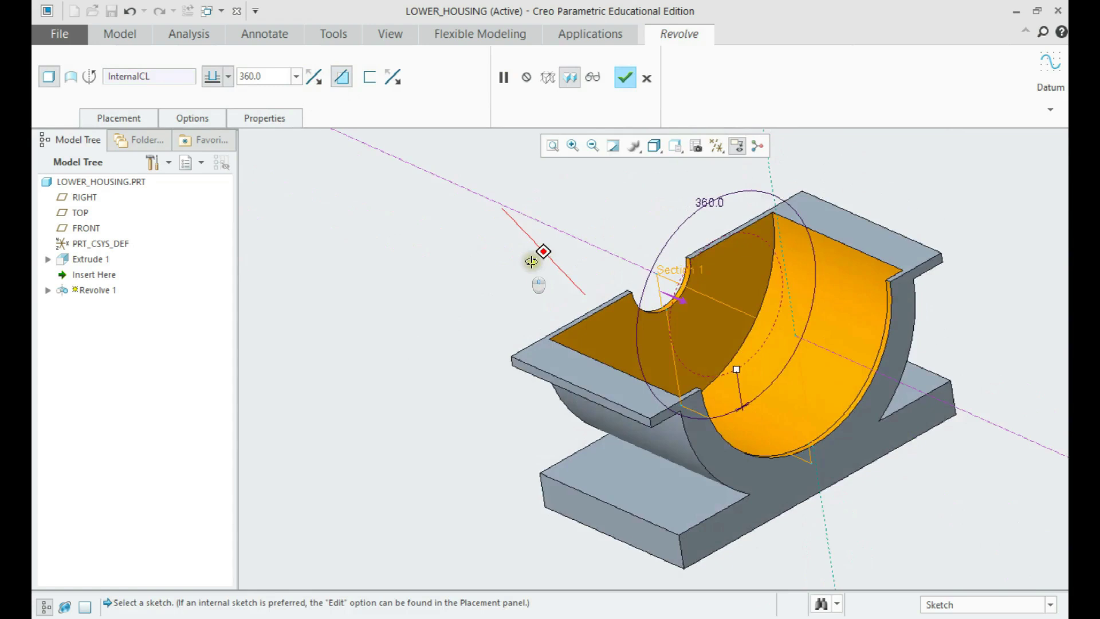
left_click(625, 84)
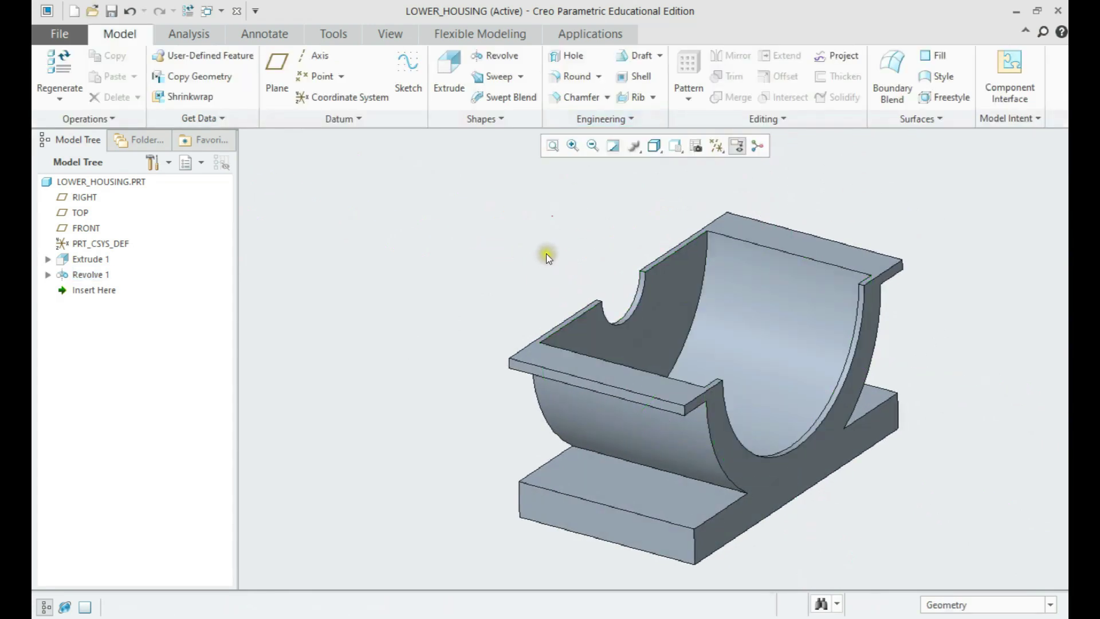
mouse_move(553, 219)
middle_mouse_down()
mouse_move(489, 239)
mouse_move(521, 230)
mouse_move(527, 253)
middle_mouse_up()
Step: Place a hole on the right flange top, referenced to its front and side edges
left_click(559, 59)
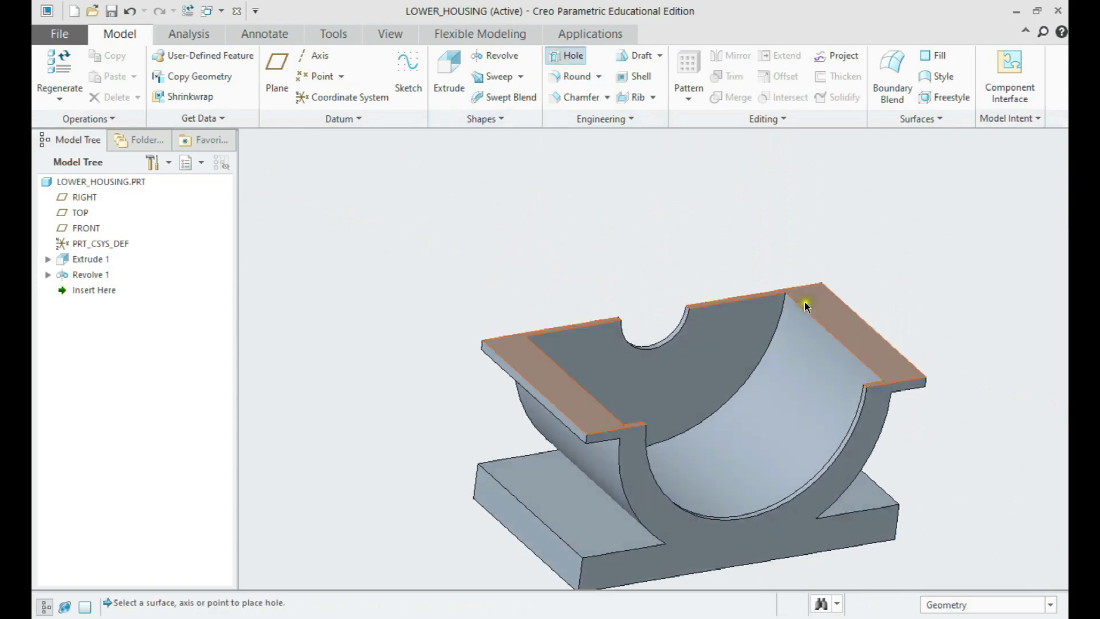
left_click(885, 364)
scroll(911, 373, "down", 5)
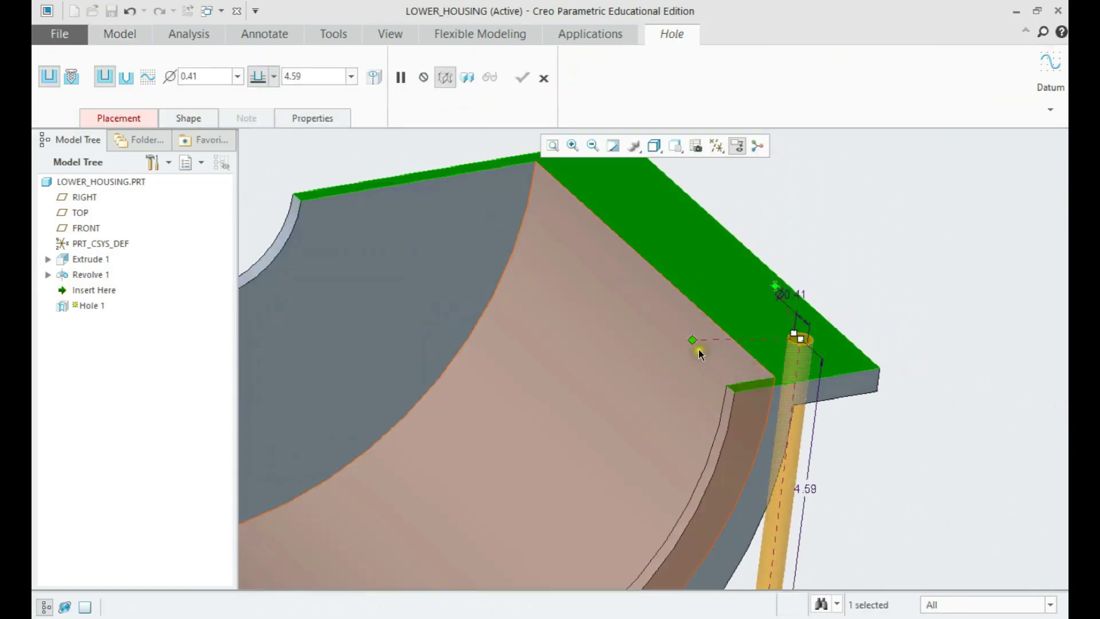
left_click_drag(692, 340, 840, 375)
middle_click_drag(772, 405, 852, 283)
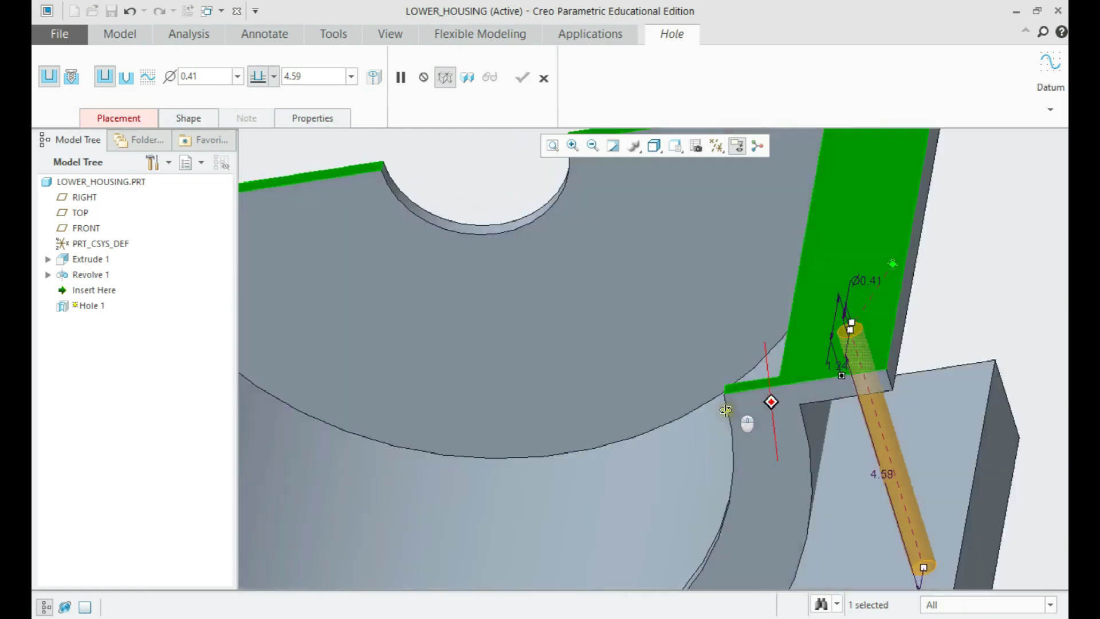
left_click(922, 279, "ctrl")
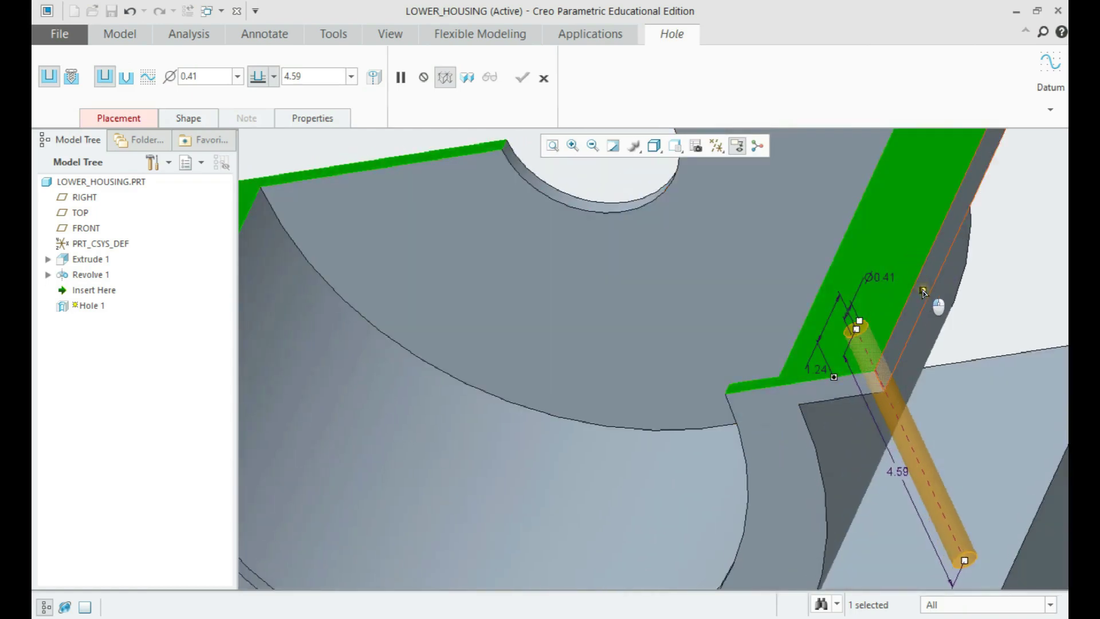
scroll(882, 334, "up", 5)
middle_click_drag(882, 334, 877, 335)
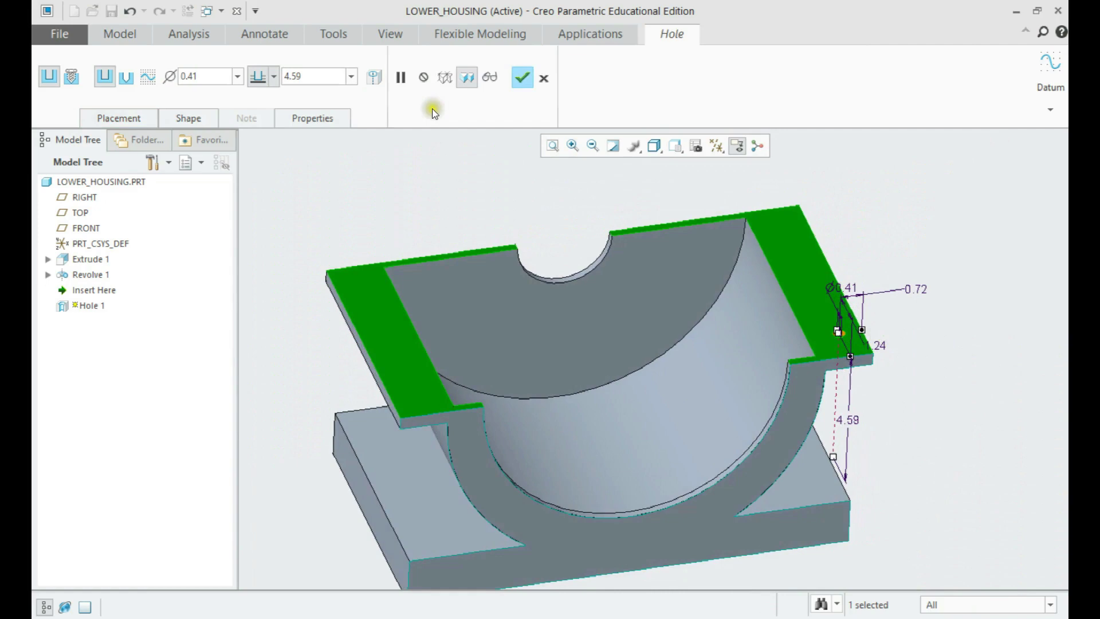
Step: Set the hole depth To Selected flange face with edge offsets 0.75 and 1.00
left_click(274, 77)
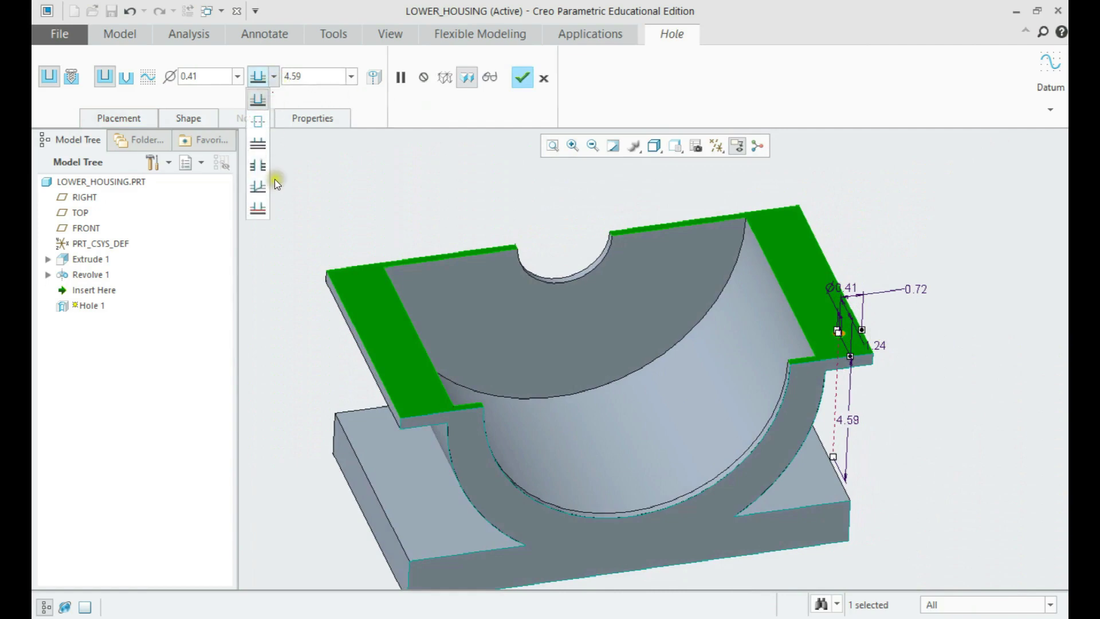
left_click(264, 210)
left_click(802, 307)
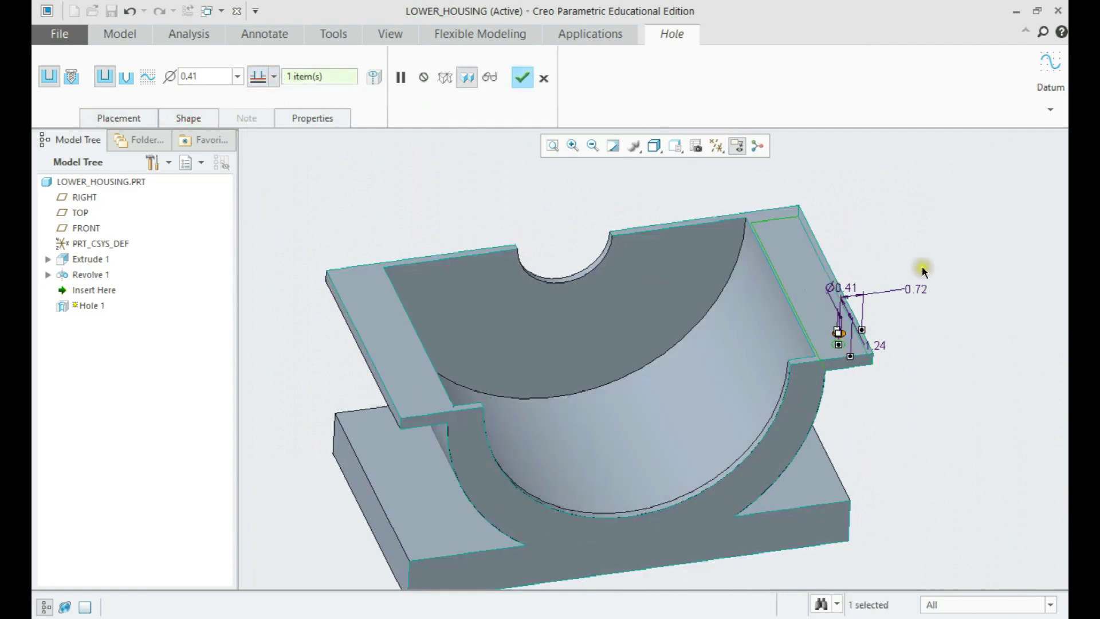
double_click(919, 287)
type("0.")
key("Return")
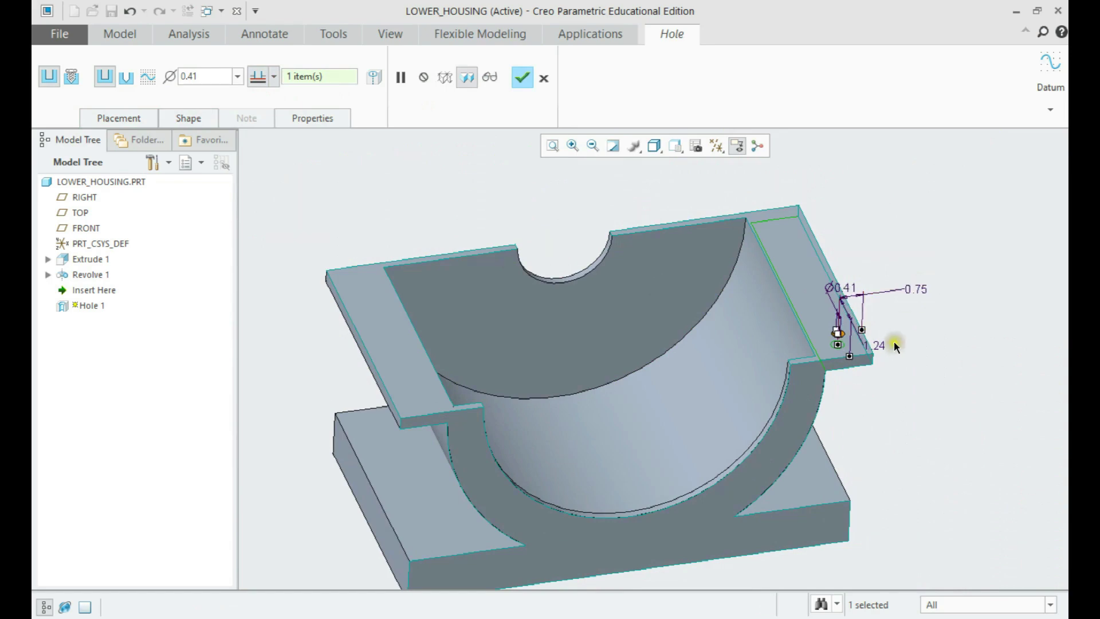
double_click(876, 345)
type("1")
key("Return")
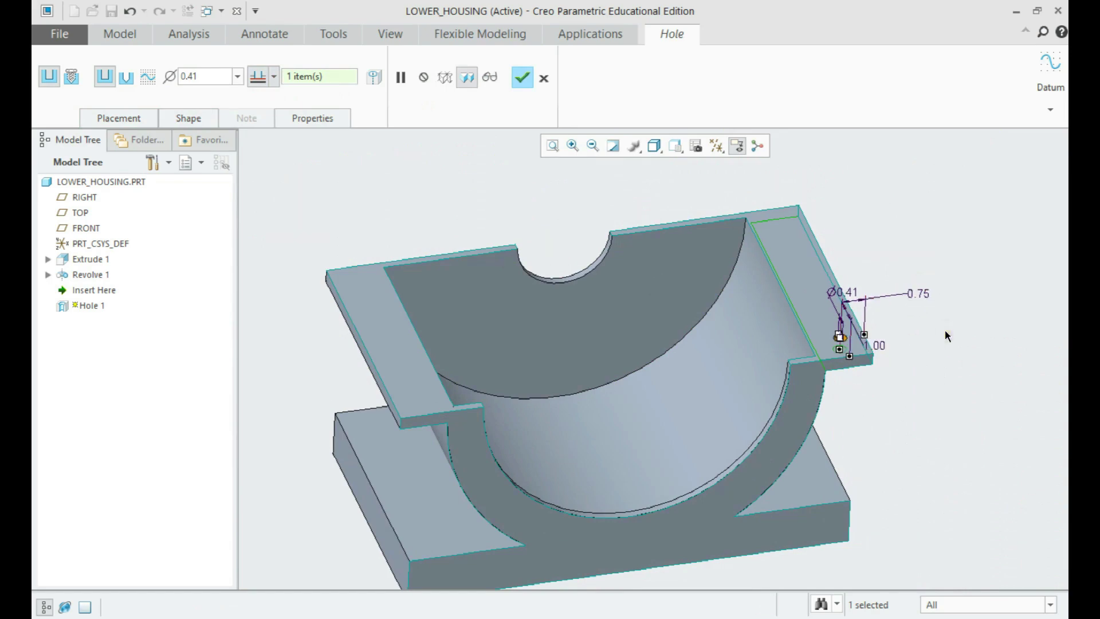
scroll(912, 338, "down", 2)
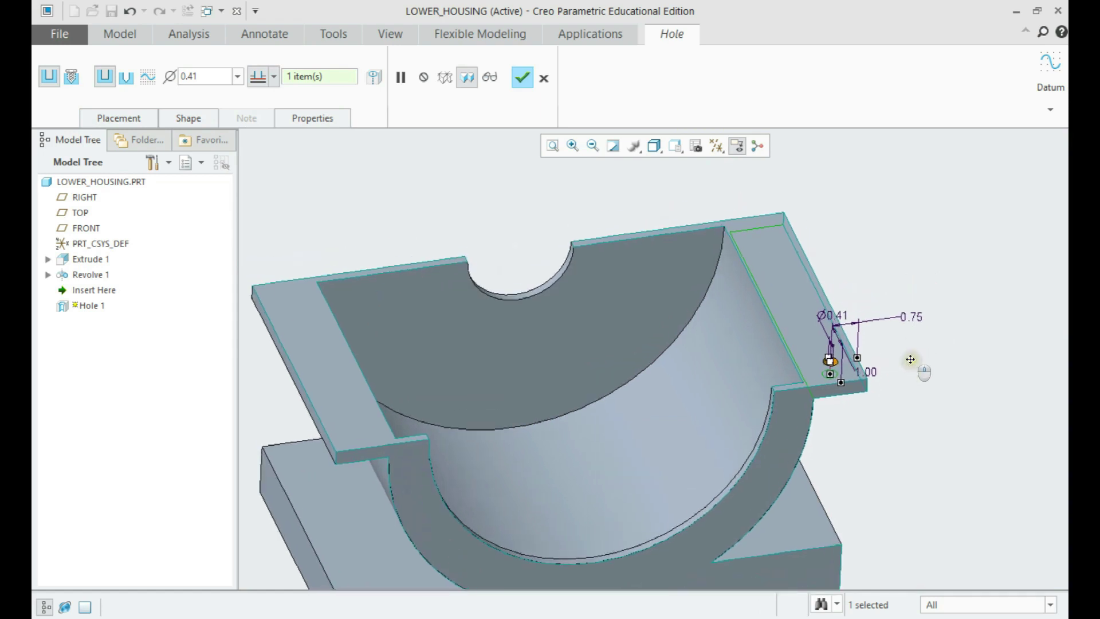
middle_click(909, 366)
Step: Pattern Hole 1 into four holes along the 1.00 offset direction
left_click(688, 72)
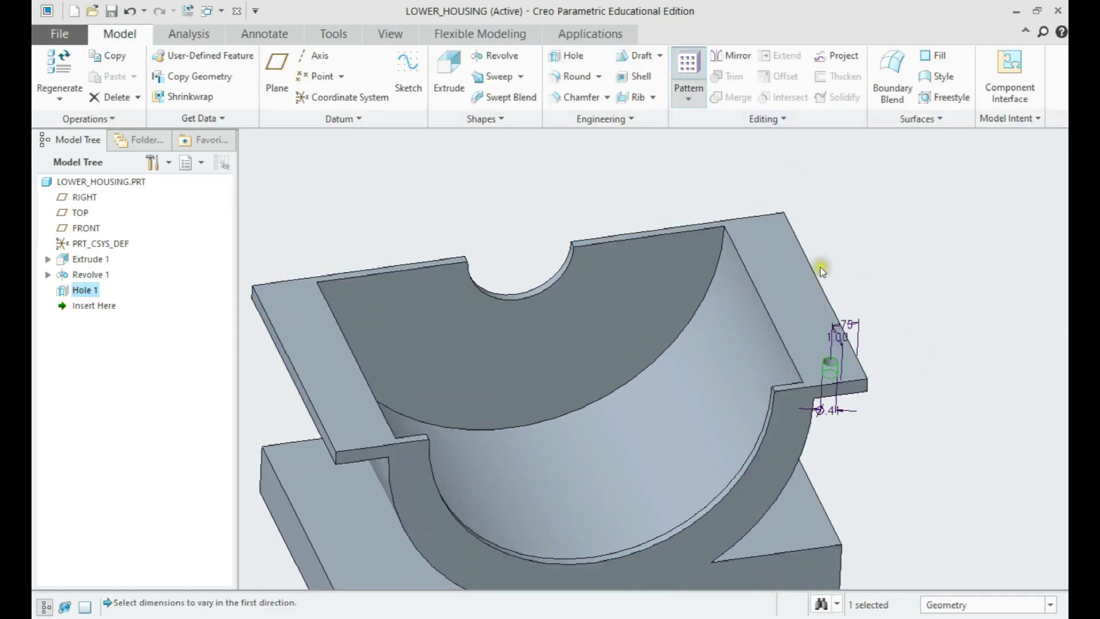
left_click(839, 338)
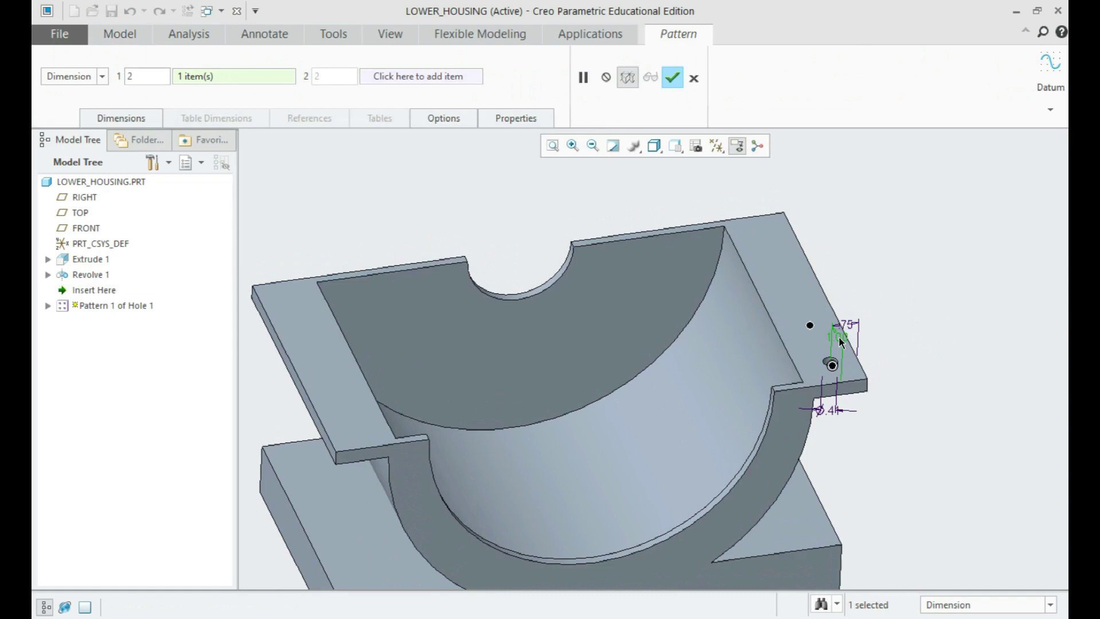
double_click(149, 76)
type("4")
key("Return")
middle_click(477, 198)
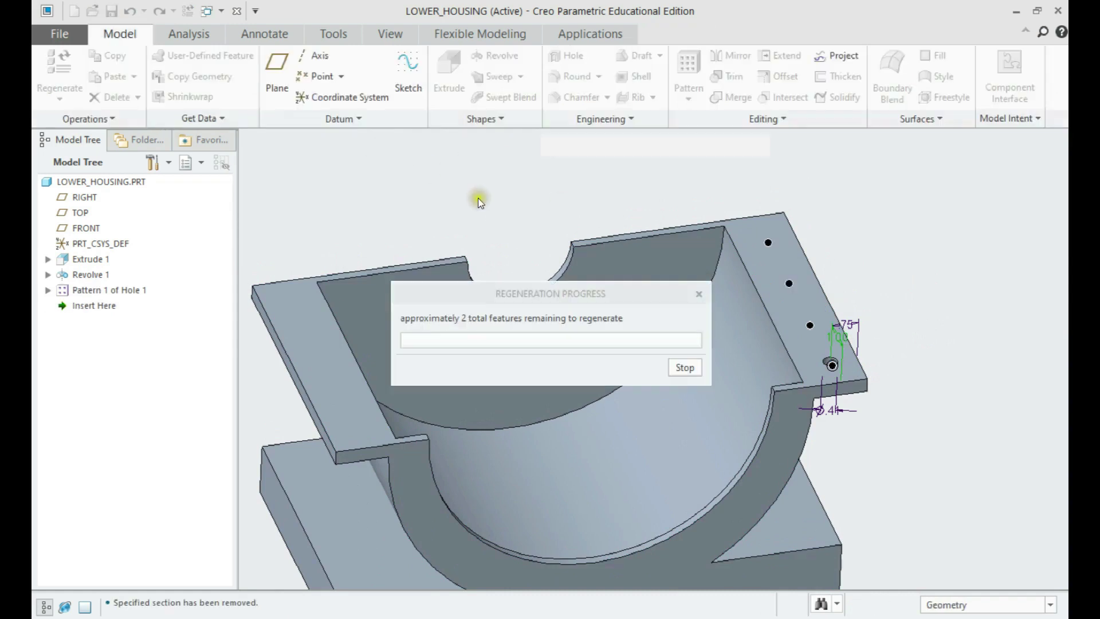
left_click(497, 205)
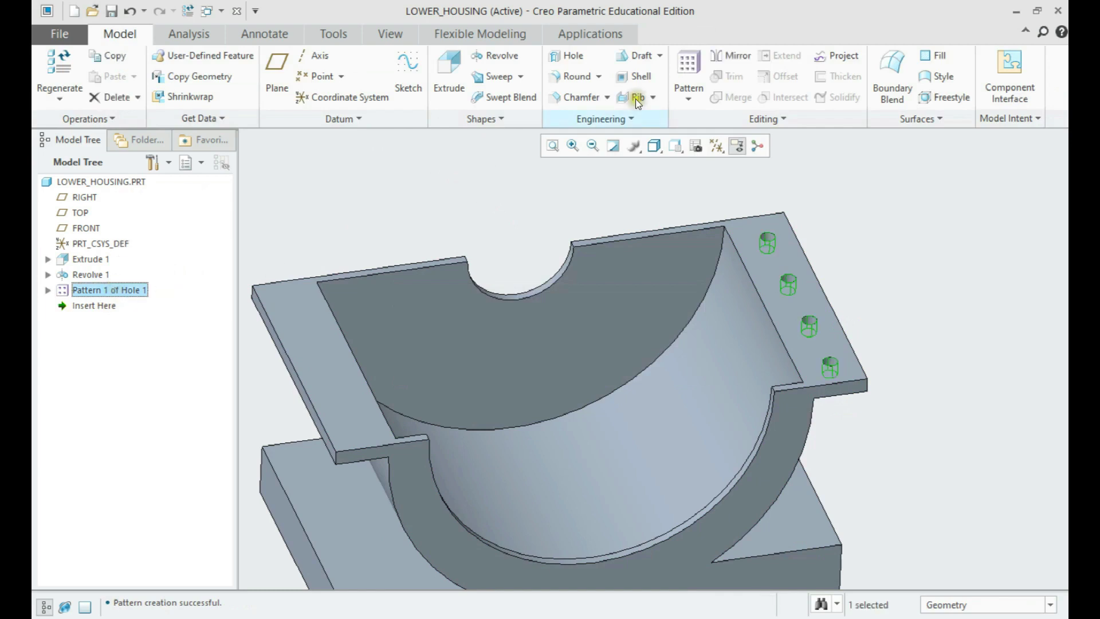
Step: Mirror the four-hole pattern across the TOP datum plane onto the left flange
left_click(724, 55)
scroll(533, 192, "down", 2)
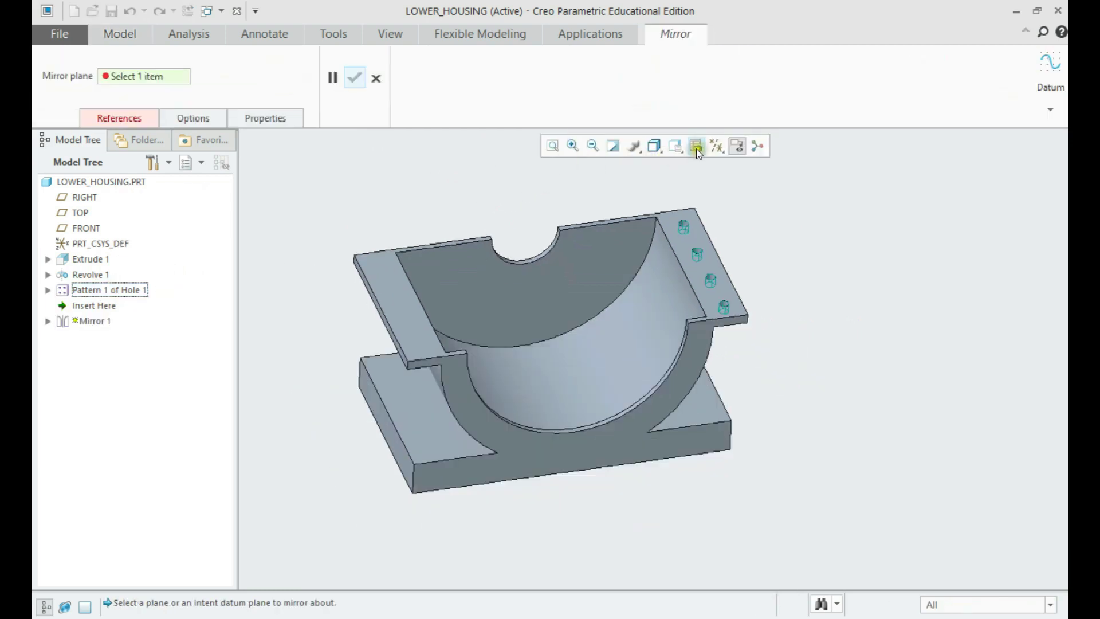
left_click(717, 146)
left_click(728, 218)
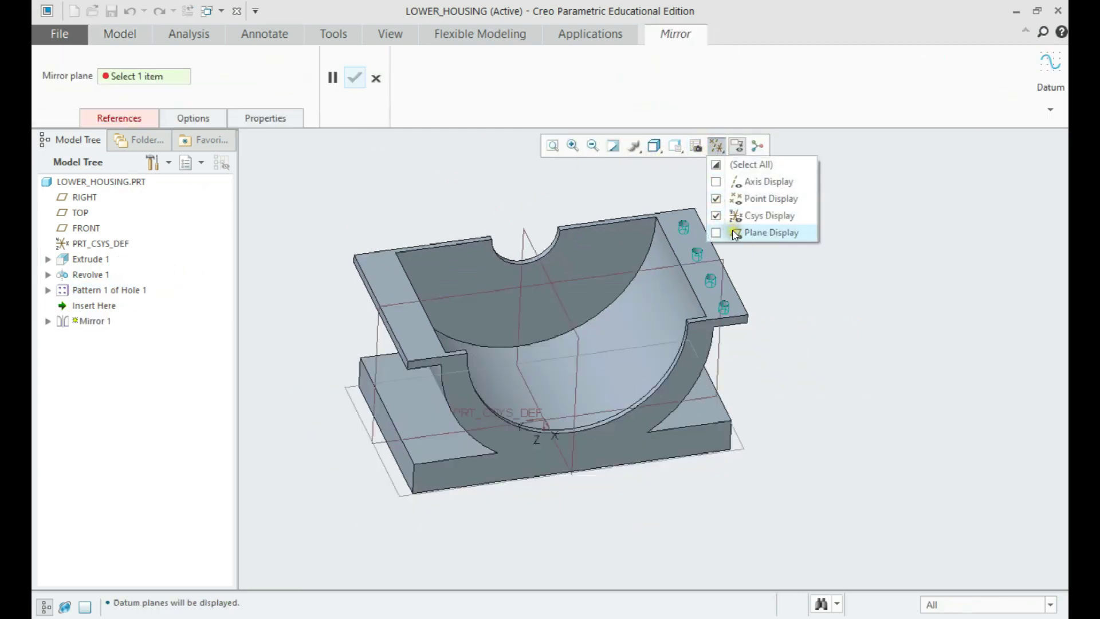
left_click(729, 216)
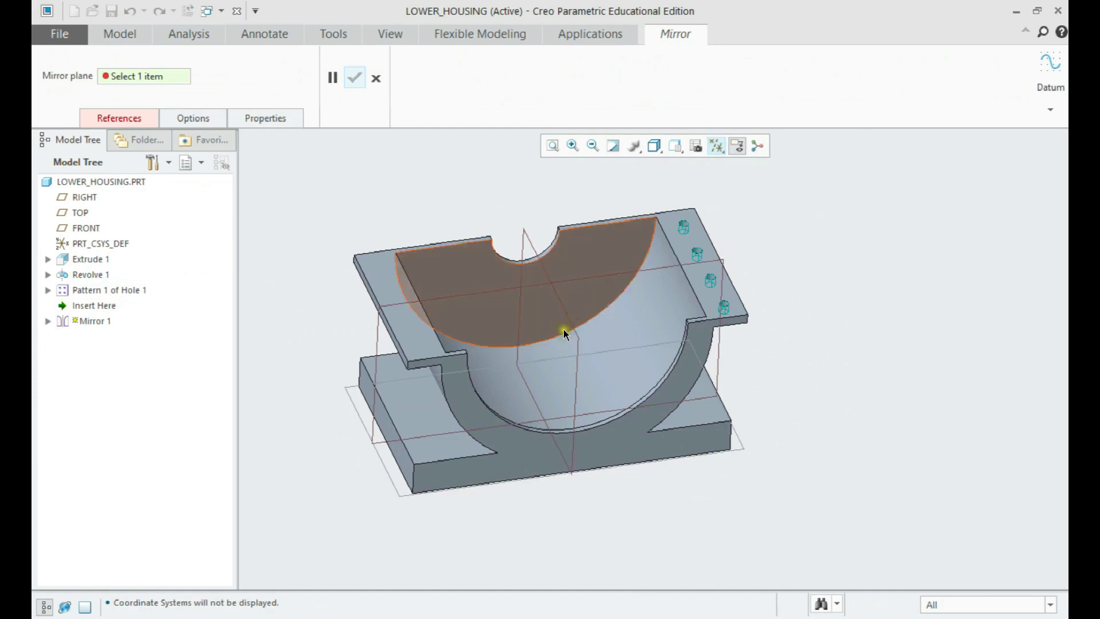
left_click(567, 318)
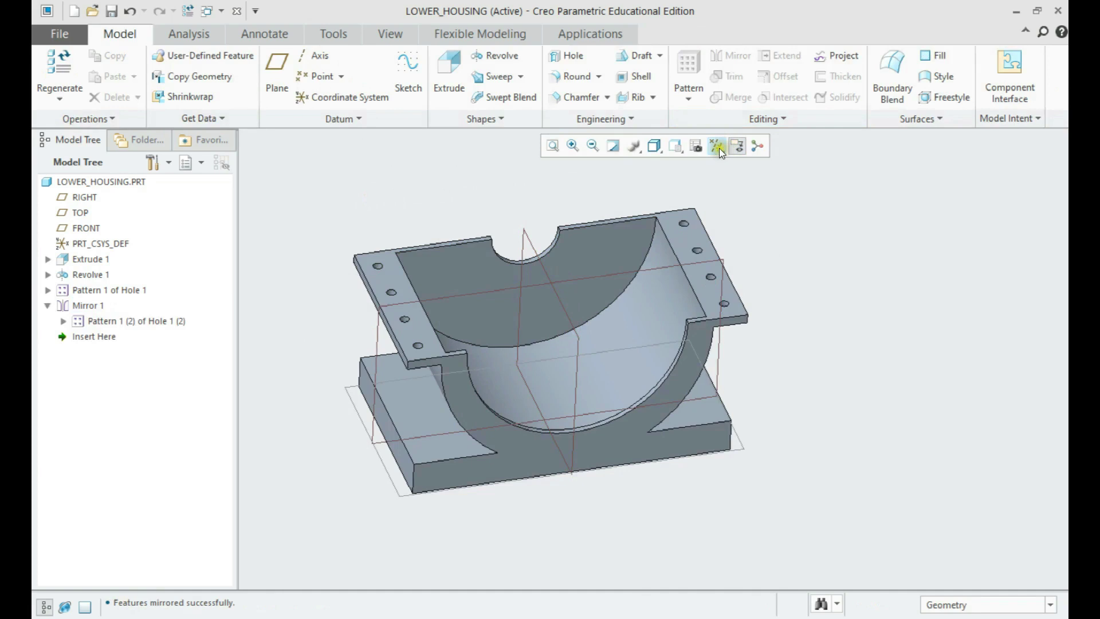
Step: Hide the datum plane display
left_click(719, 148)
left_click(740, 233)
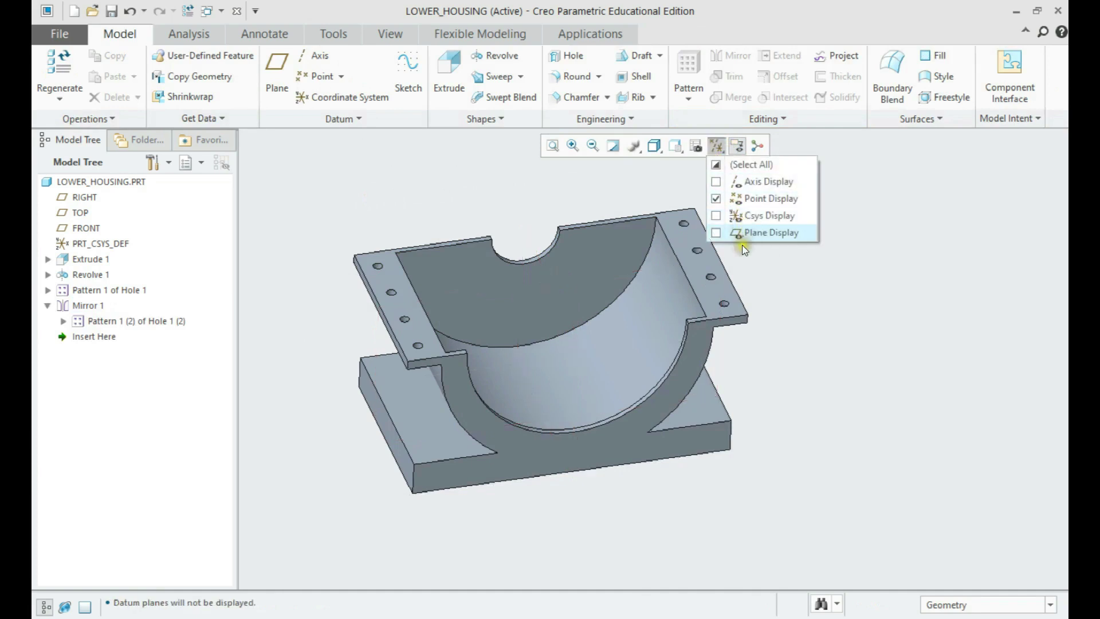
left_click(809, 326)
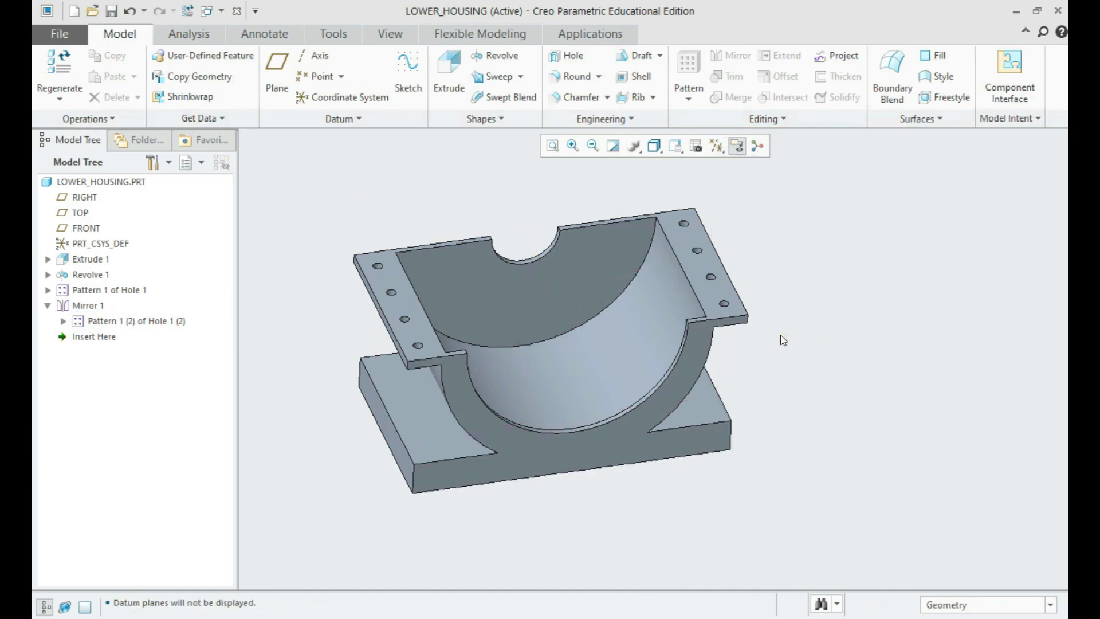